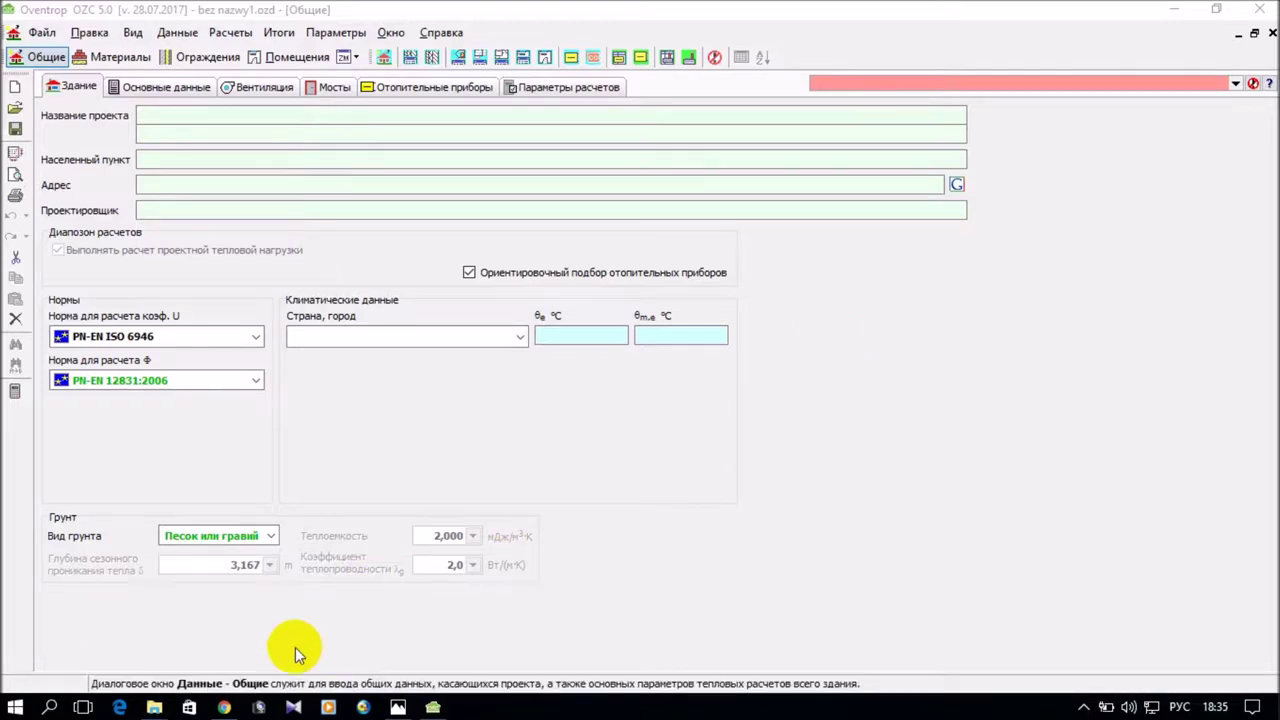
Switch to Chrome and open the Sankom site's download page for company-branded versions (Фирменные версии)
{"action": "left_click", "coordinate": [226, 708]}
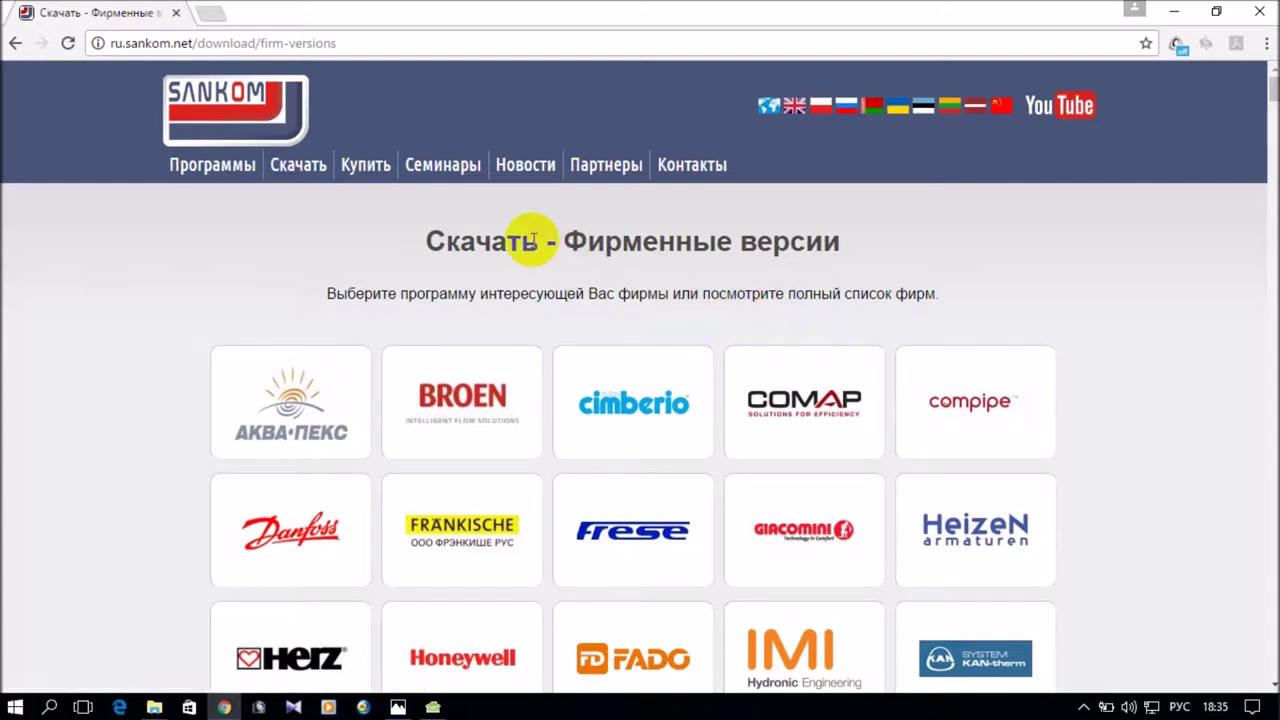
{"action": "left_click", "coordinate": [301, 170]}
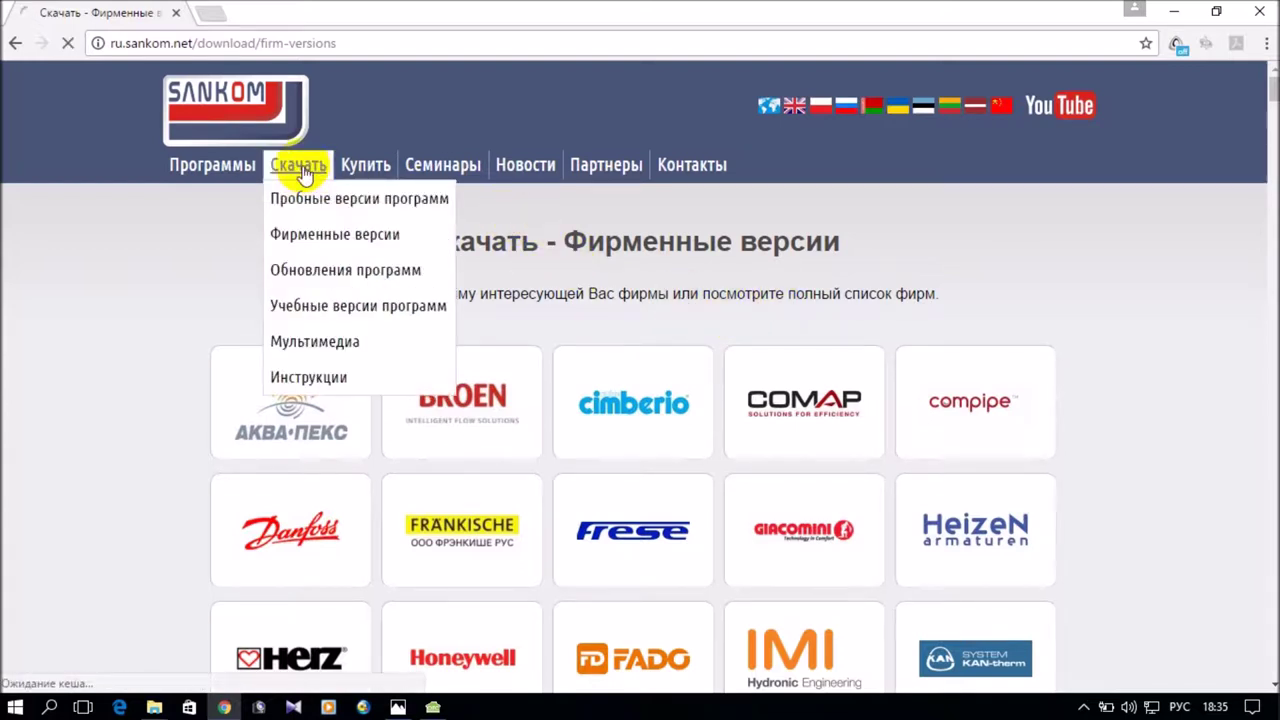
{"action": "left_click", "coordinate": [322, 233]}
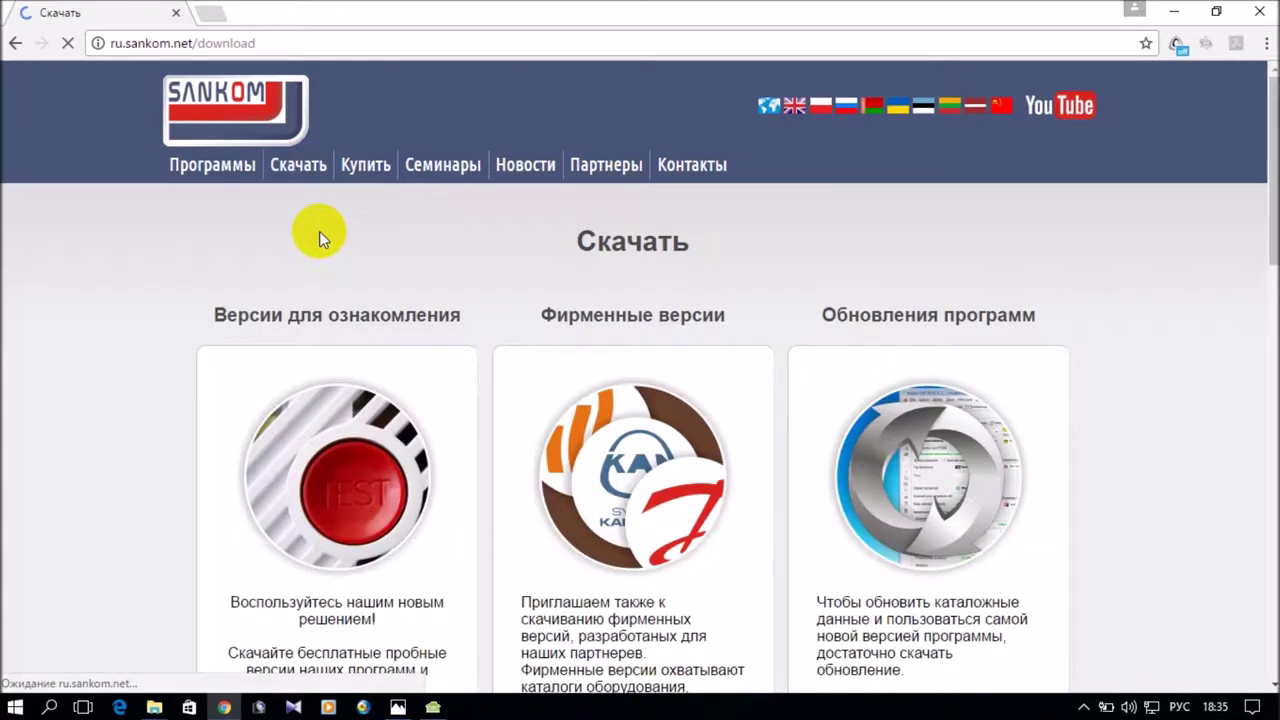
{"action": "mouse_move", "coordinate": [298, 166]}
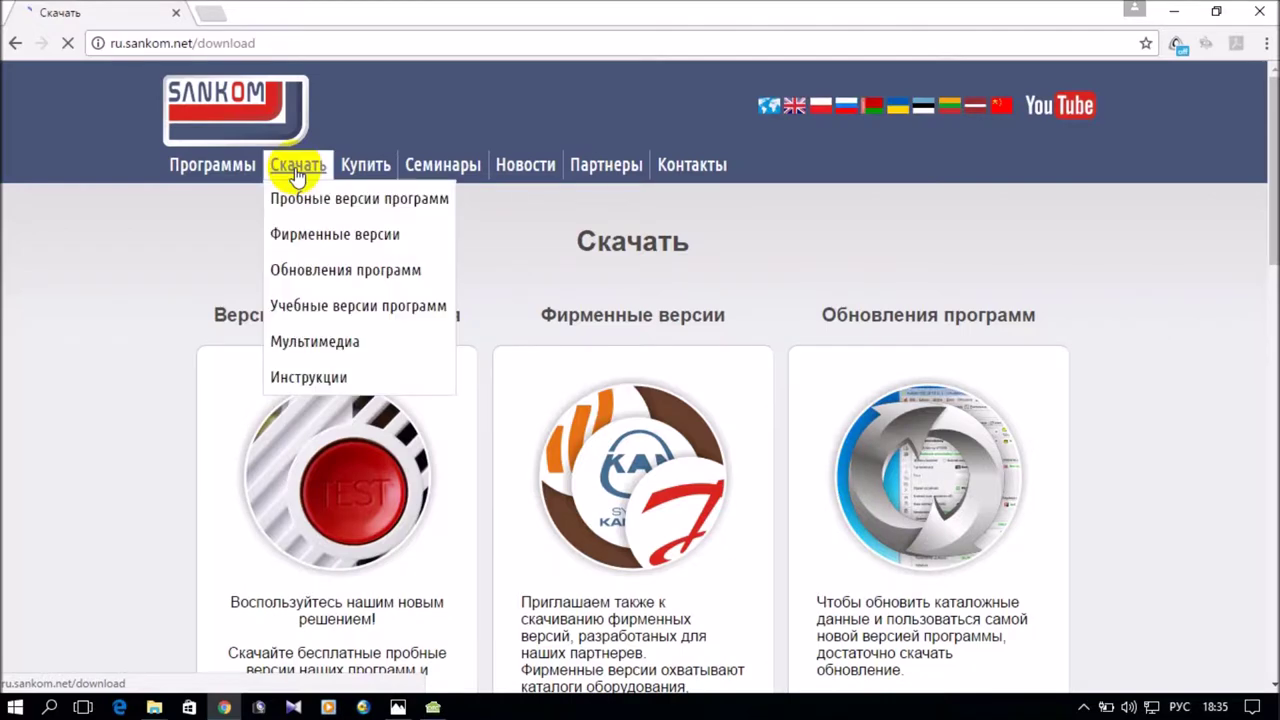
{"action": "left_click", "coordinate": [308, 236]}
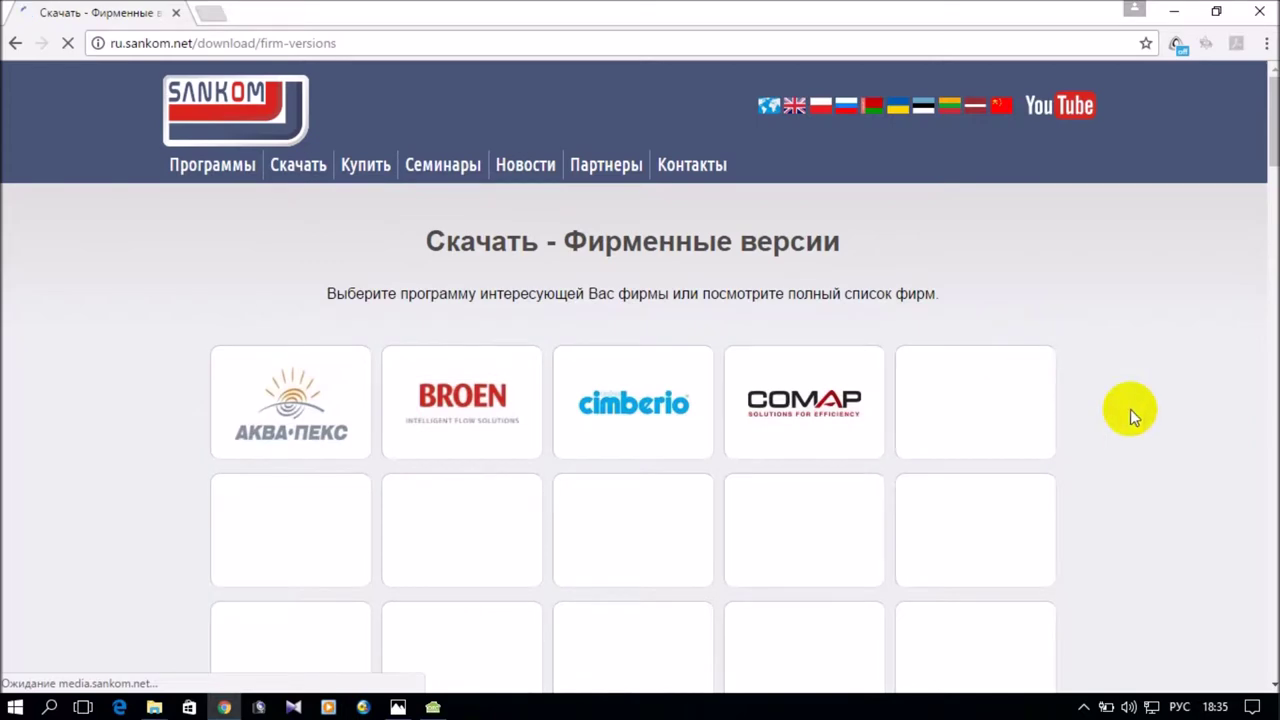
Find Oventrop among the listed companies, view its available program downloads, and close the browser
{"action": "scroll", "coordinate": [1188, 425], "scroll_direction": "down", "scroll_amount": 2}
{"action": "scroll", "coordinate": [1180, 420], "scroll_direction": "down", "scroll_amount": 1}
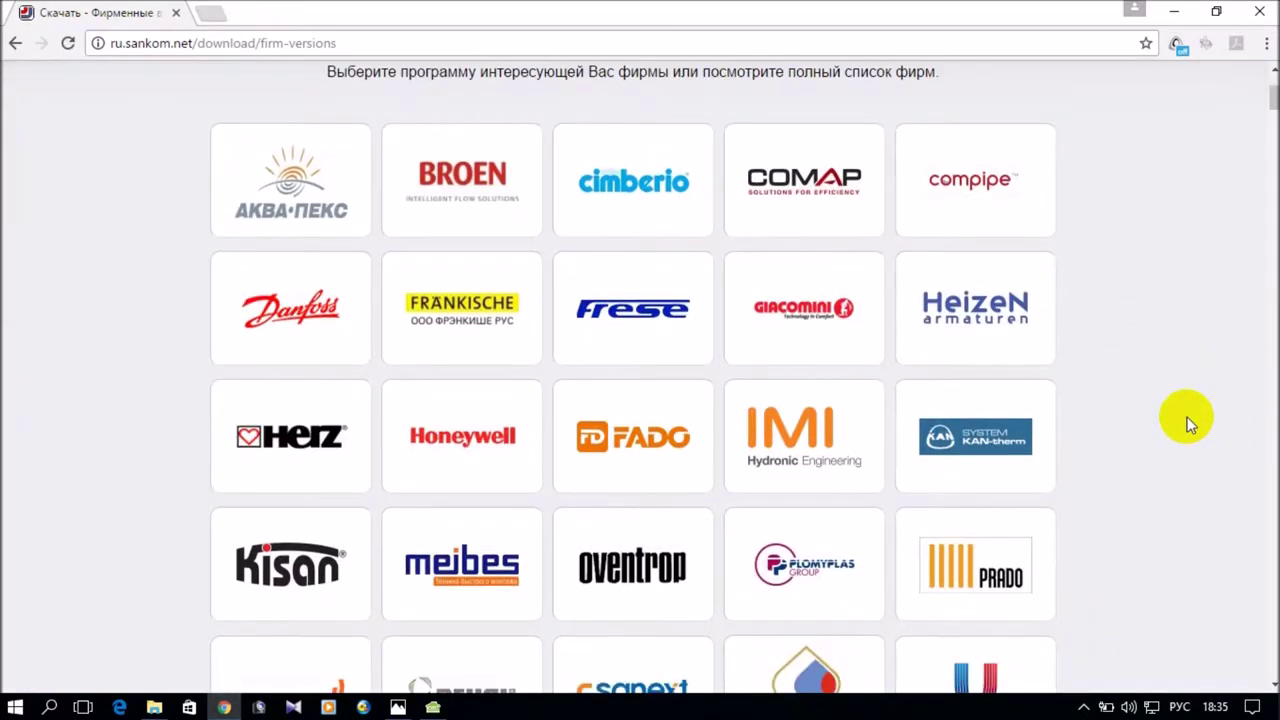
{"action": "scroll", "coordinate": [637, 502], "scroll_direction": "down", "scroll_amount": 2}
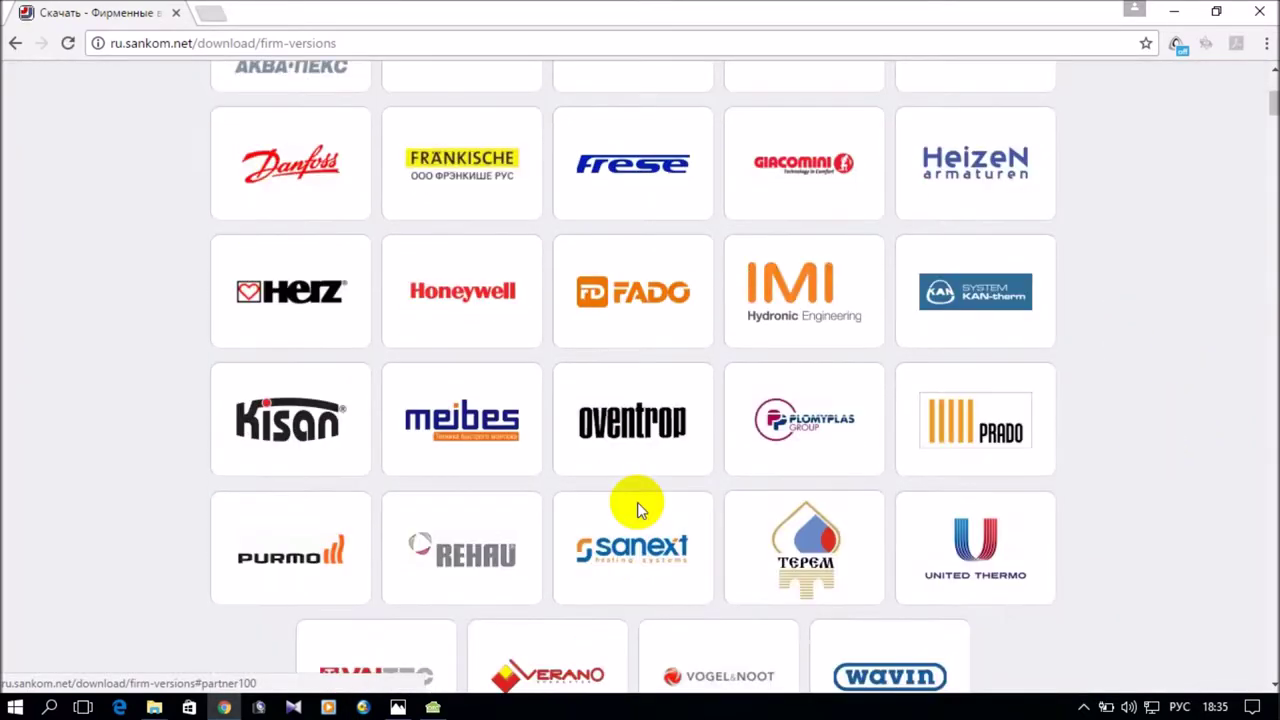
{"action": "left_click", "coordinate": [637, 502]}
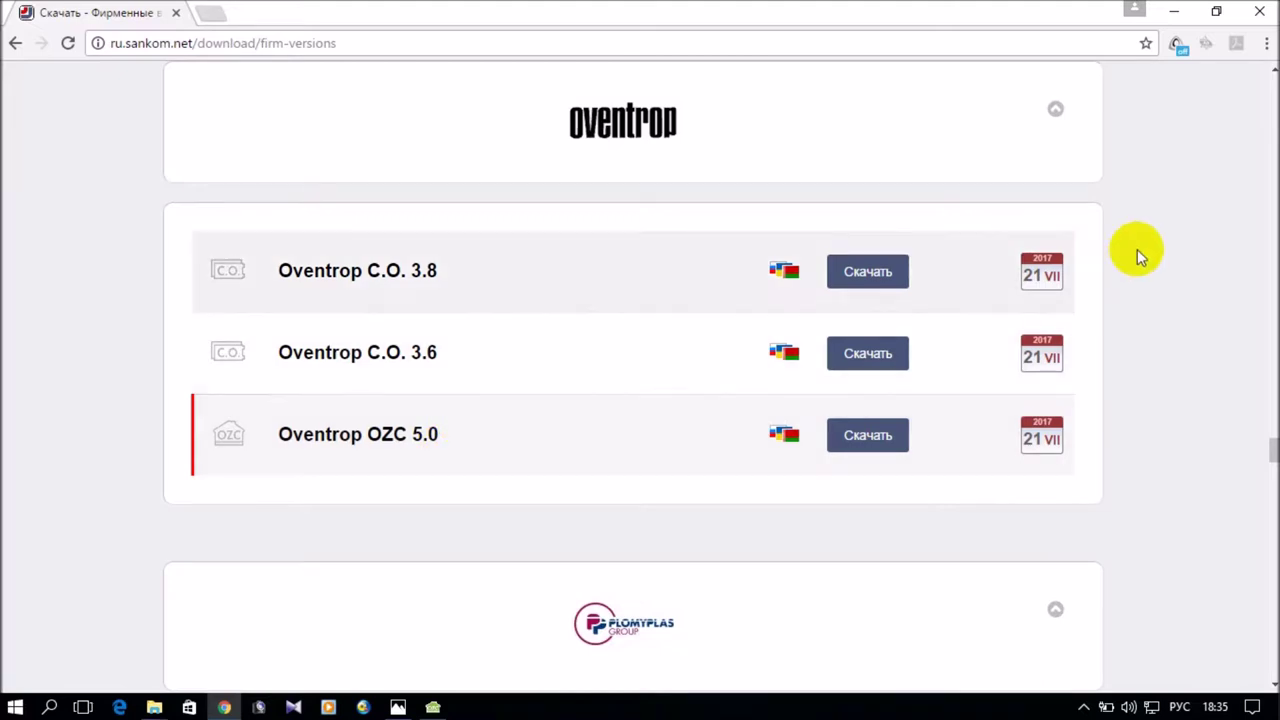
{"action": "left_click", "coordinate": [1258, 12]}
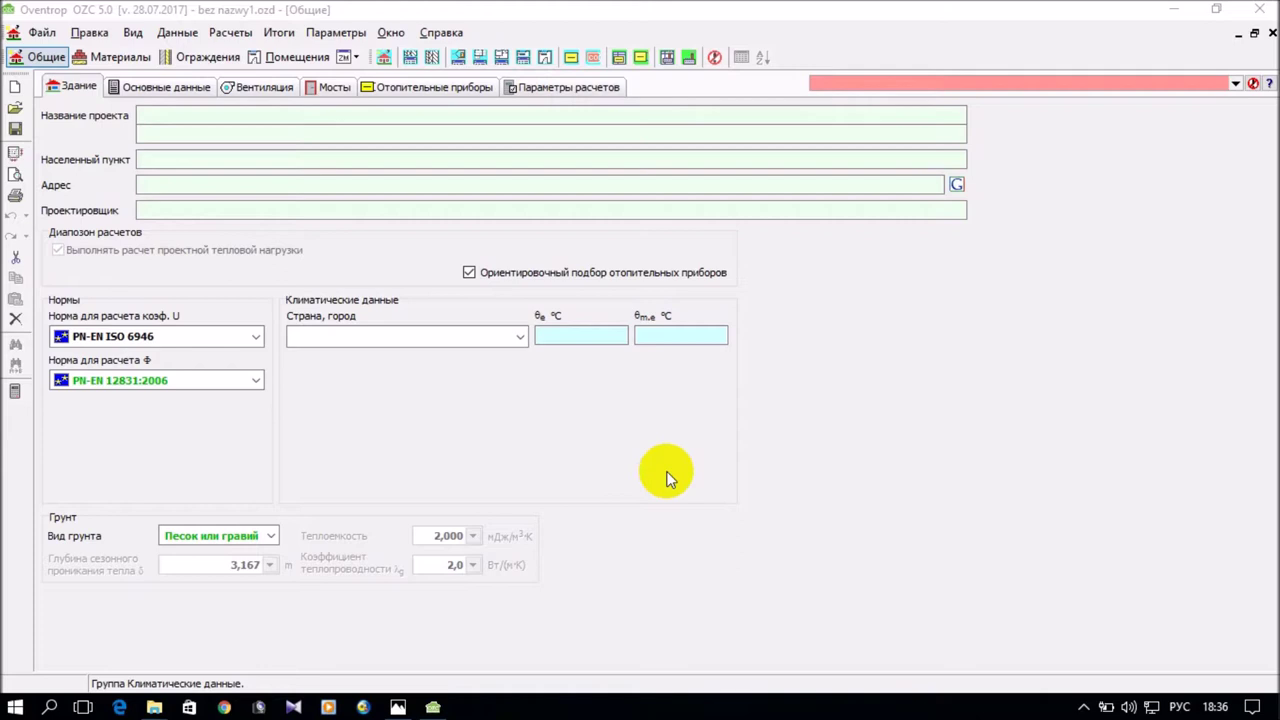
Check whether a new program update is available, and leave the automatic update settings without changing them
{"action": "left_click", "coordinate": [438, 32]}
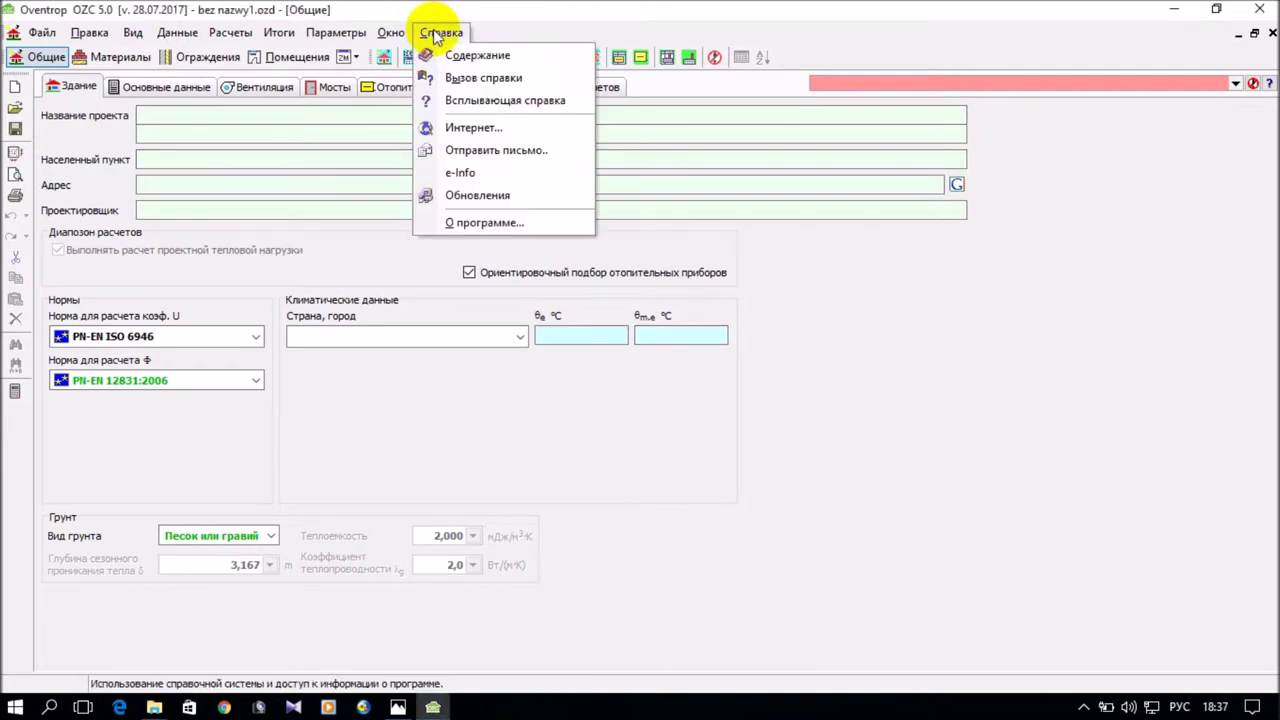
{"action": "left_click", "coordinate": [500, 194]}
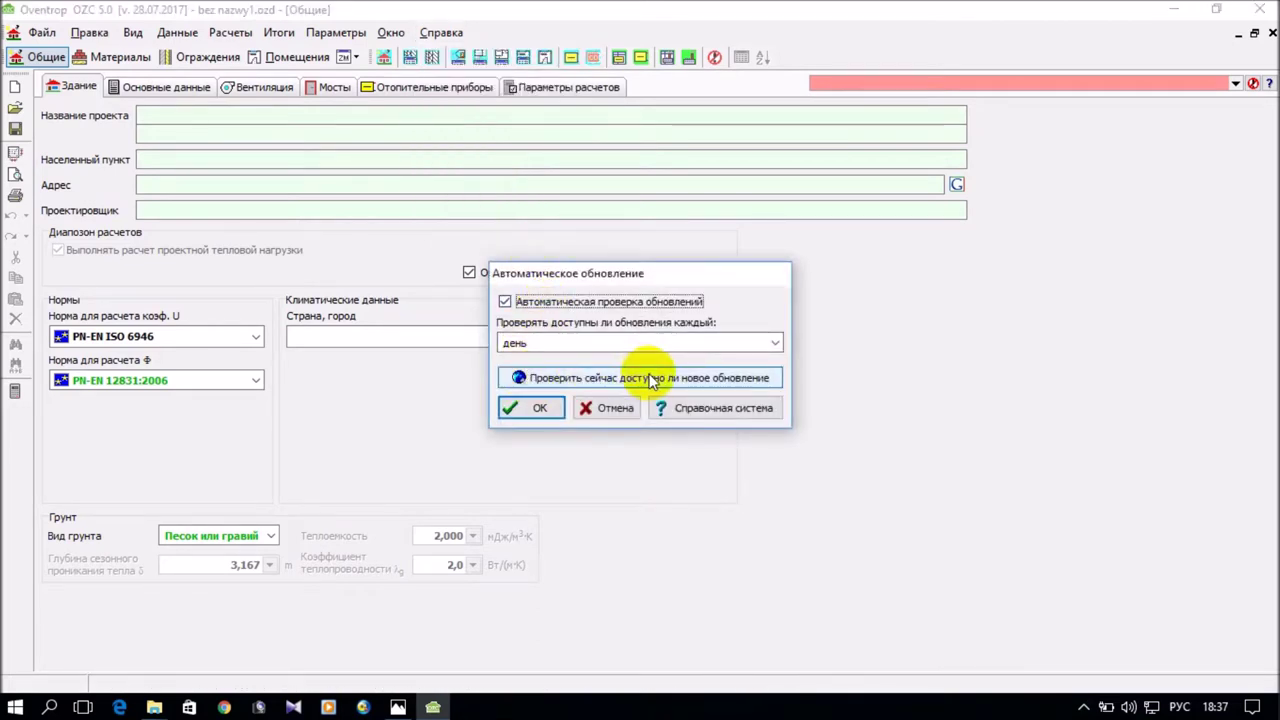
{"action": "left_click", "coordinate": [656, 379]}
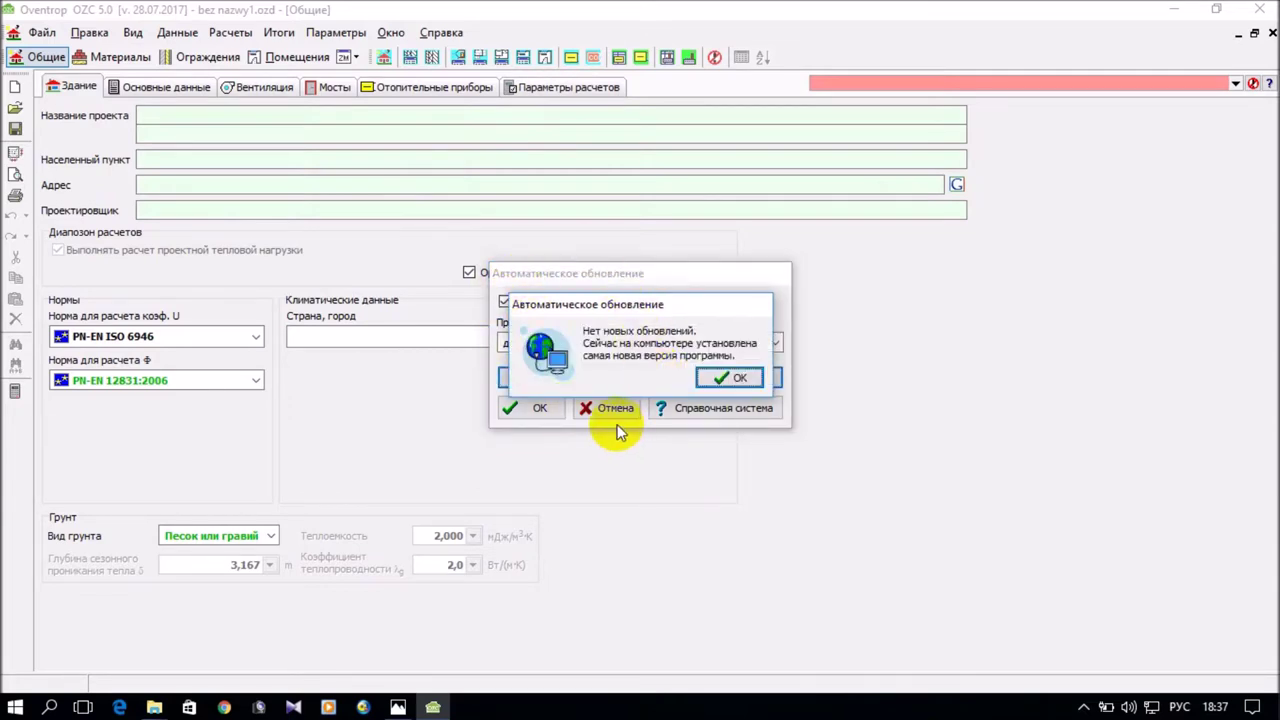
{"action": "left_click", "coordinate": [737, 383]}
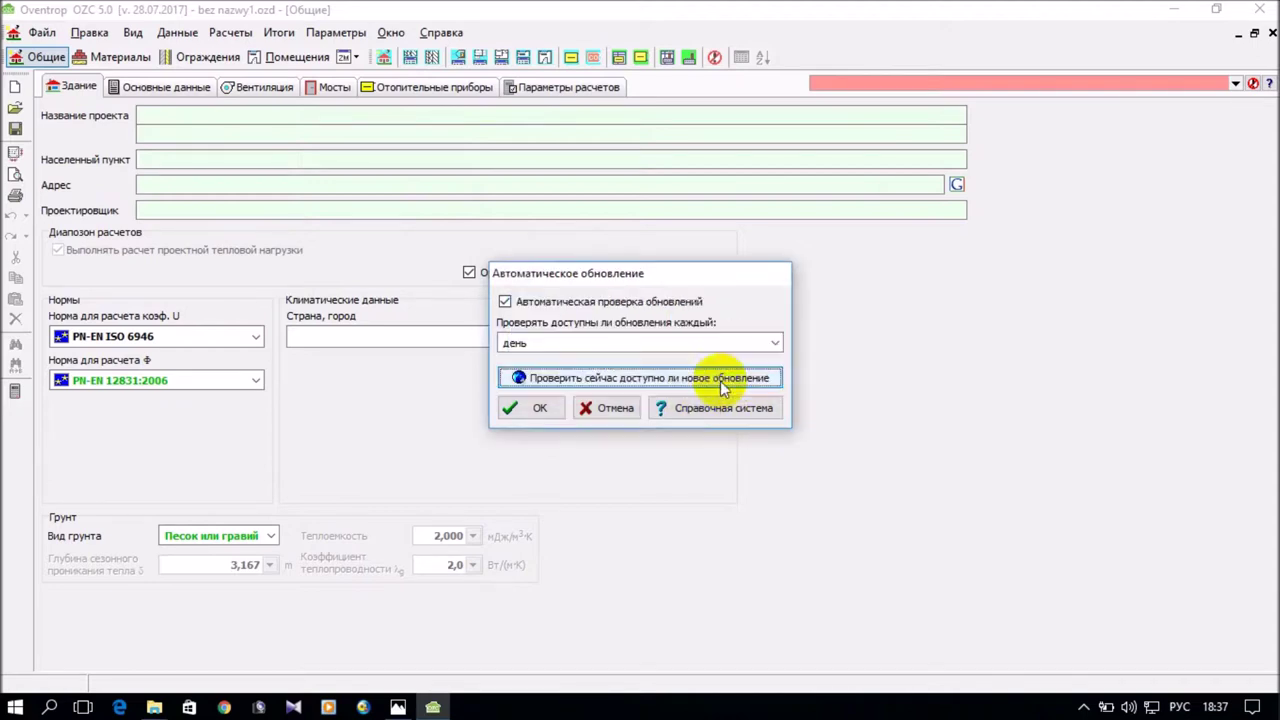
{"action": "left_click", "coordinate": [605, 408]}
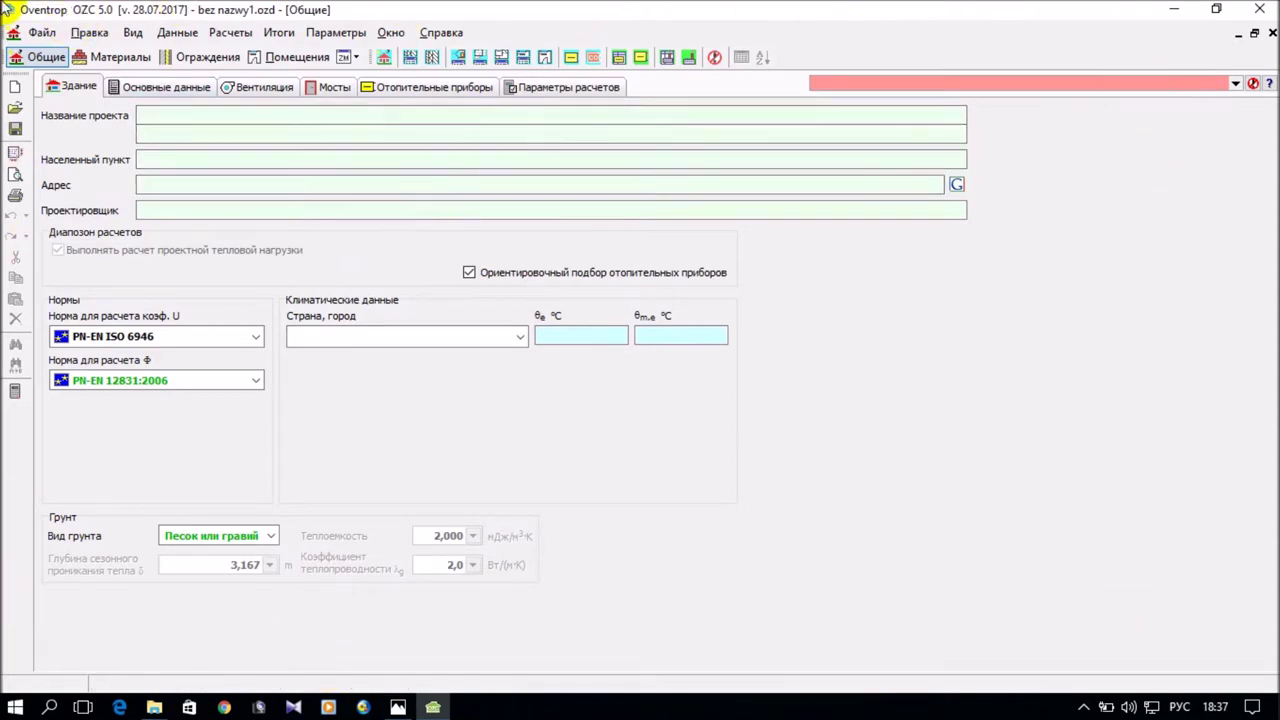
Examine the available commands for files, editing, toolbar display, data entry and calculation results
{"action": "left_click", "coordinate": [40, 33]}
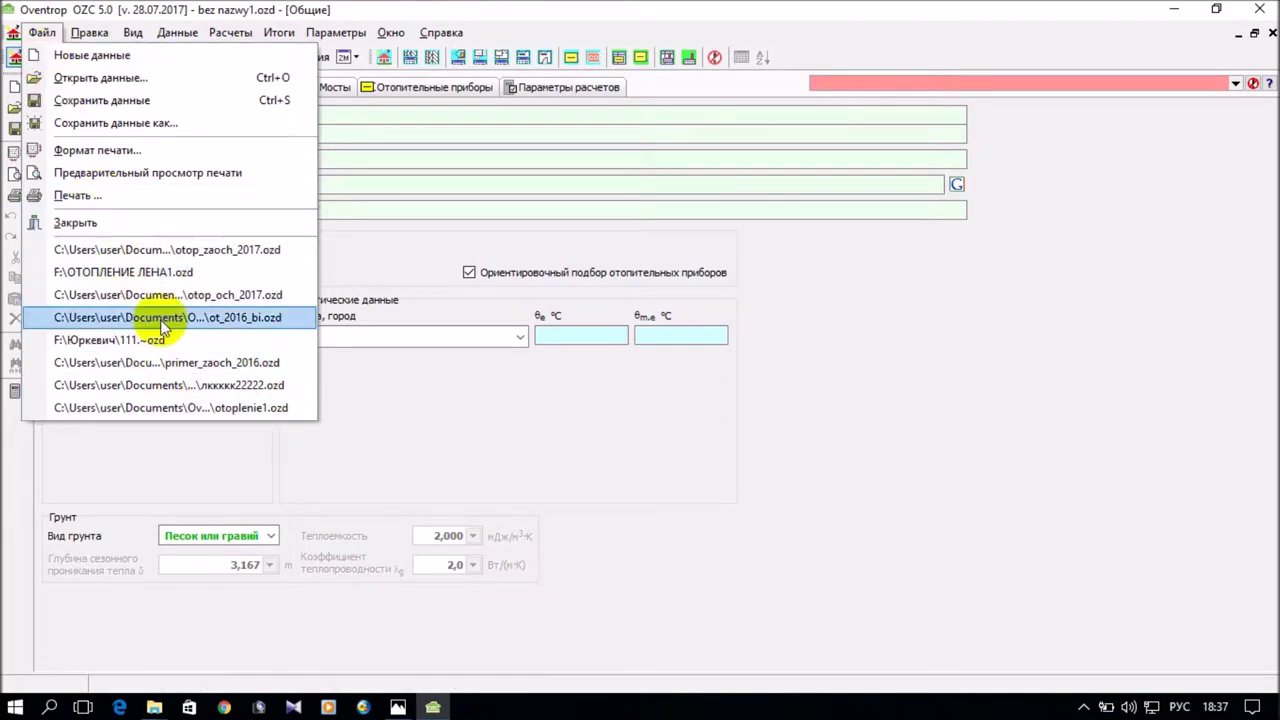
{"action": "mouse_move", "coordinate": [90, 38]}
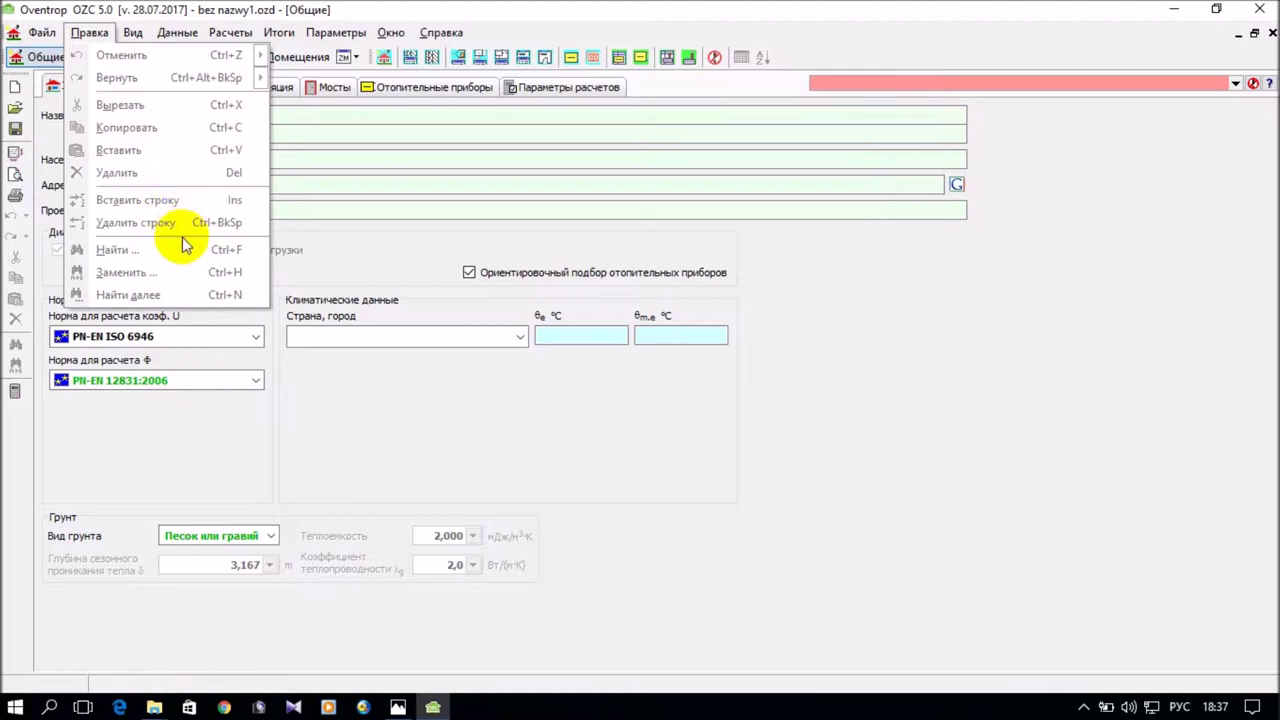
{"action": "mouse_move", "coordinate": [133, 40]}
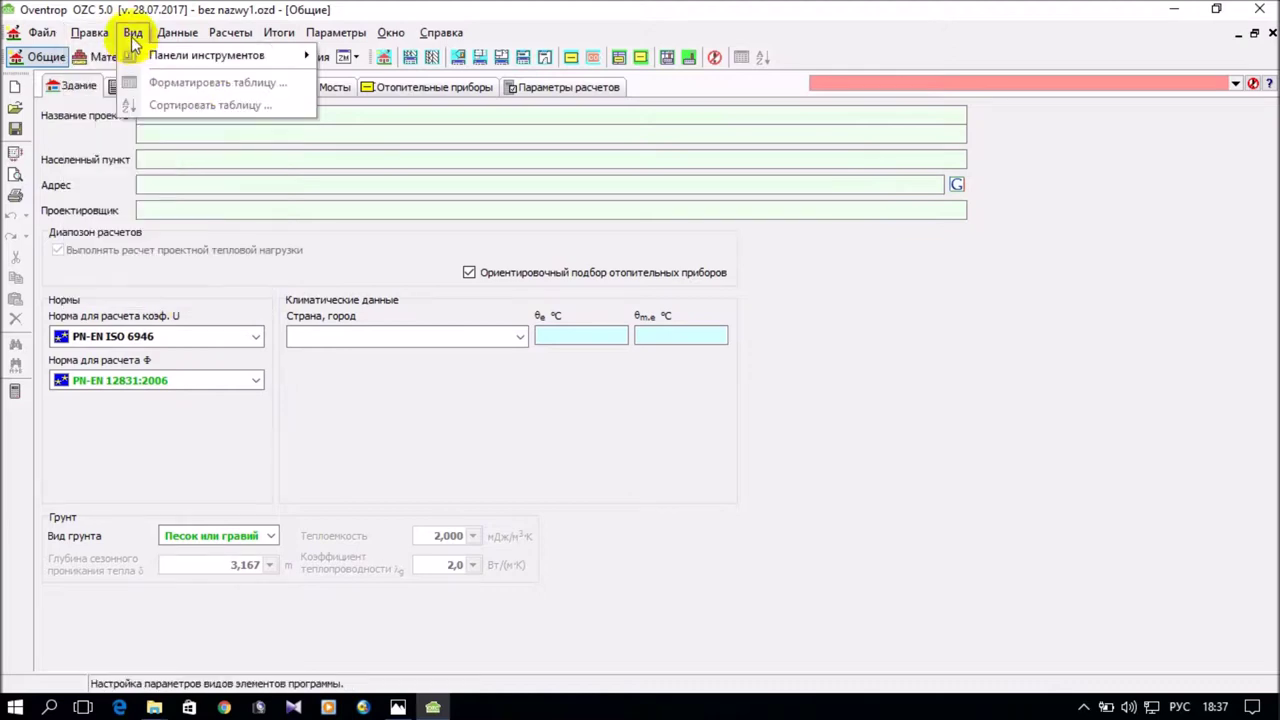
{"action": "mouse_move", "coordinate": [196, 61]}
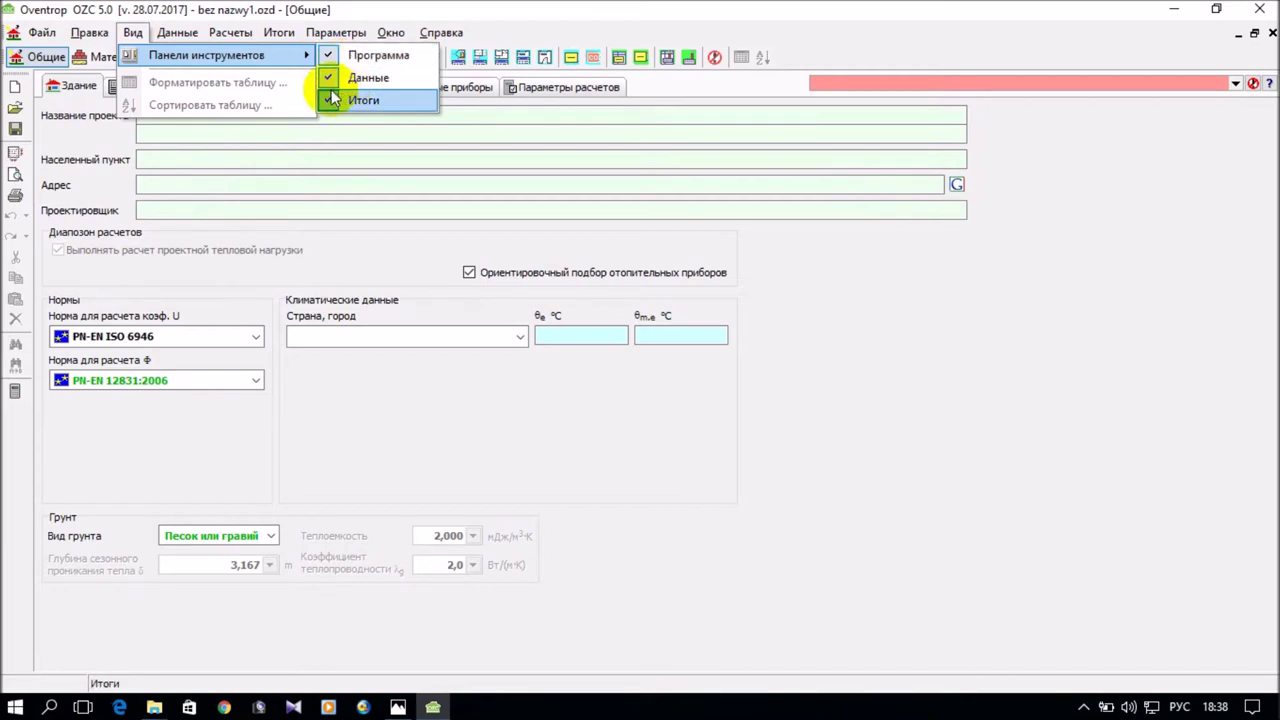
{"action": "left_click", "coordinate": [177, 32]}
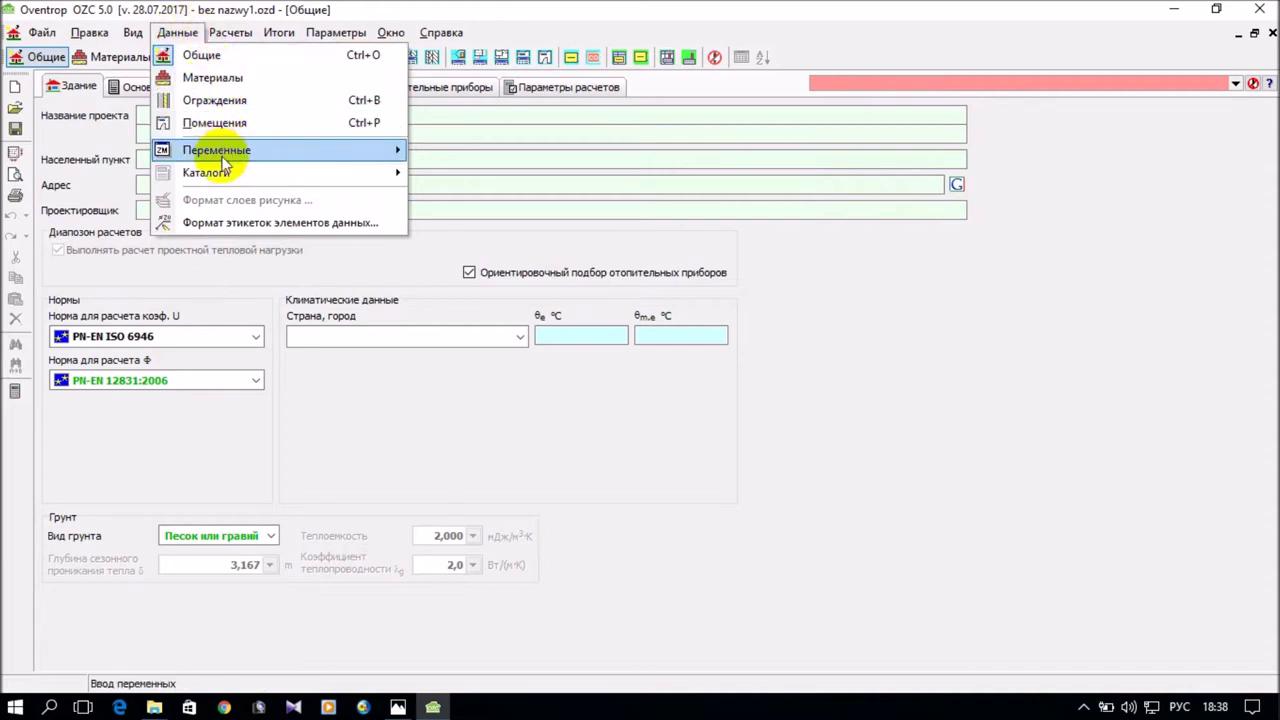
{"action": "left_click", "coordinate": [189, 34]}
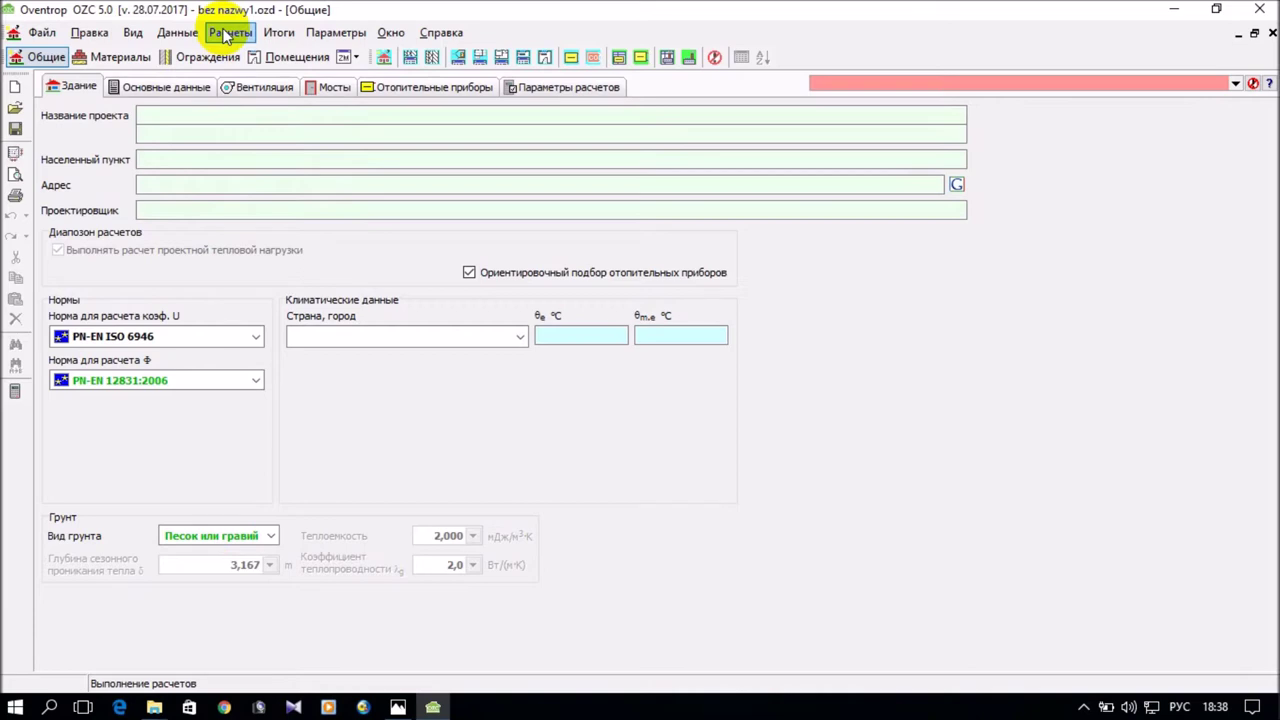
{"action": "left_click", "coordinate": [278, 33]}
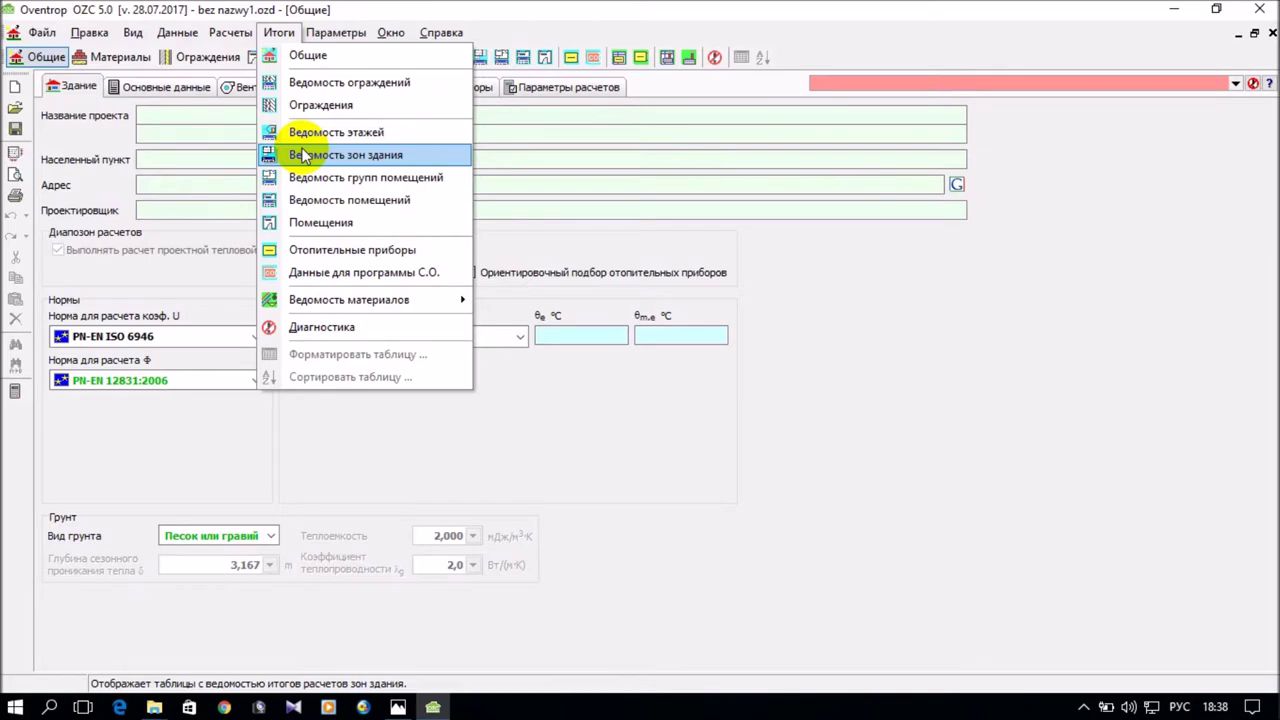
{"action": "left_click", "coordinate": [314, 14]}
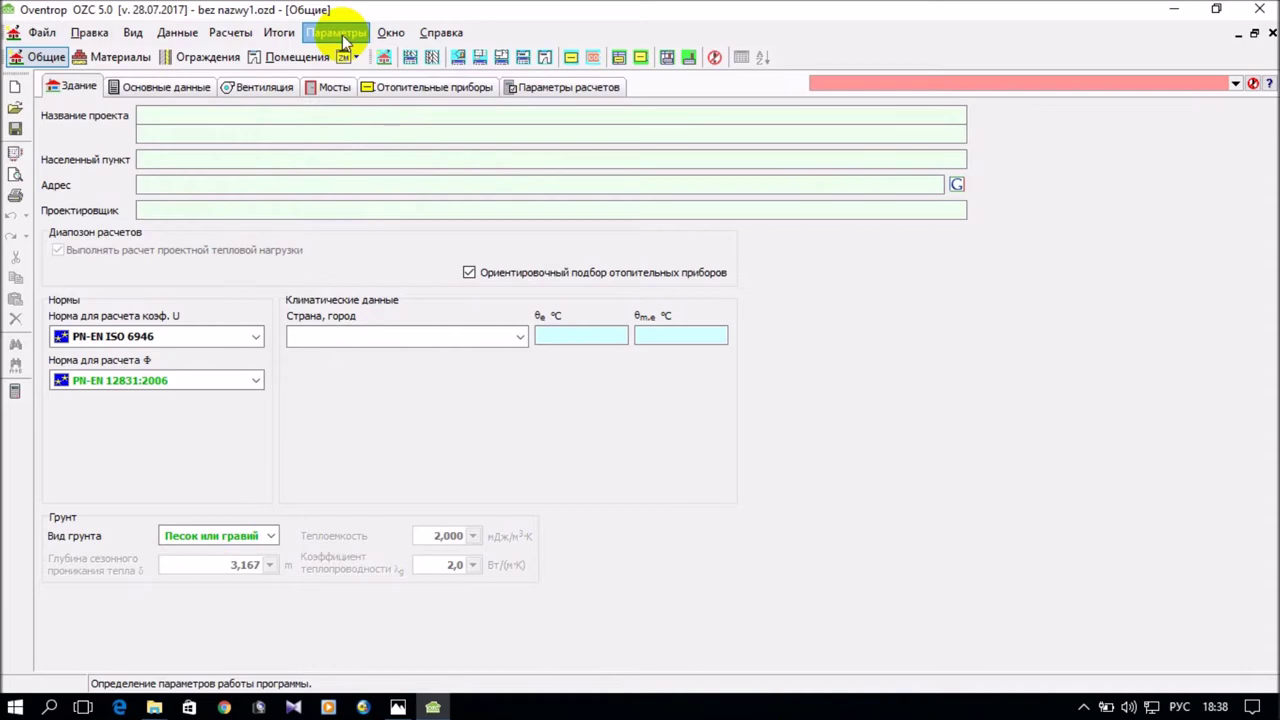
Look at the font settings in the program's operating parameters and close them without changes
{"action": "left_click", "coordinate": [342, 35]}
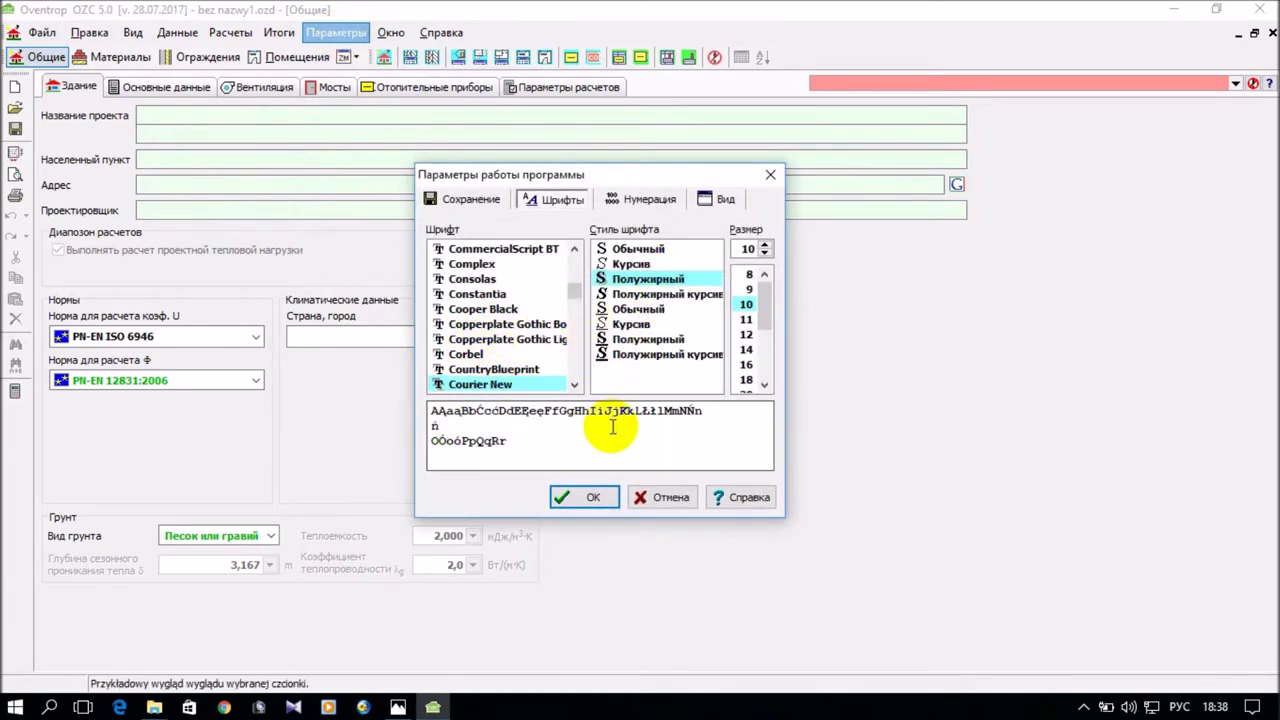
{"action": "left_click", "coordinate": [769, 174]}
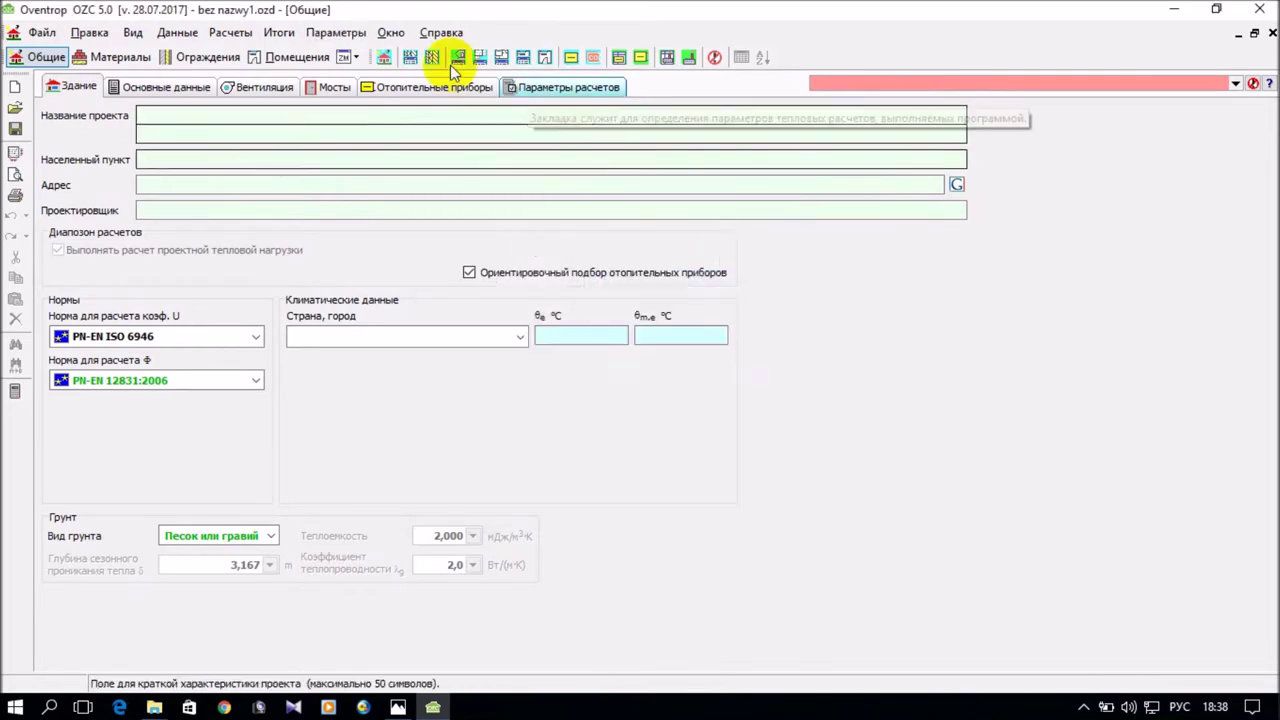
Examine the window arrangement and help commands, and view the program's version information before closing it
{"action": "left_click", "coordinate": [391, 32]}
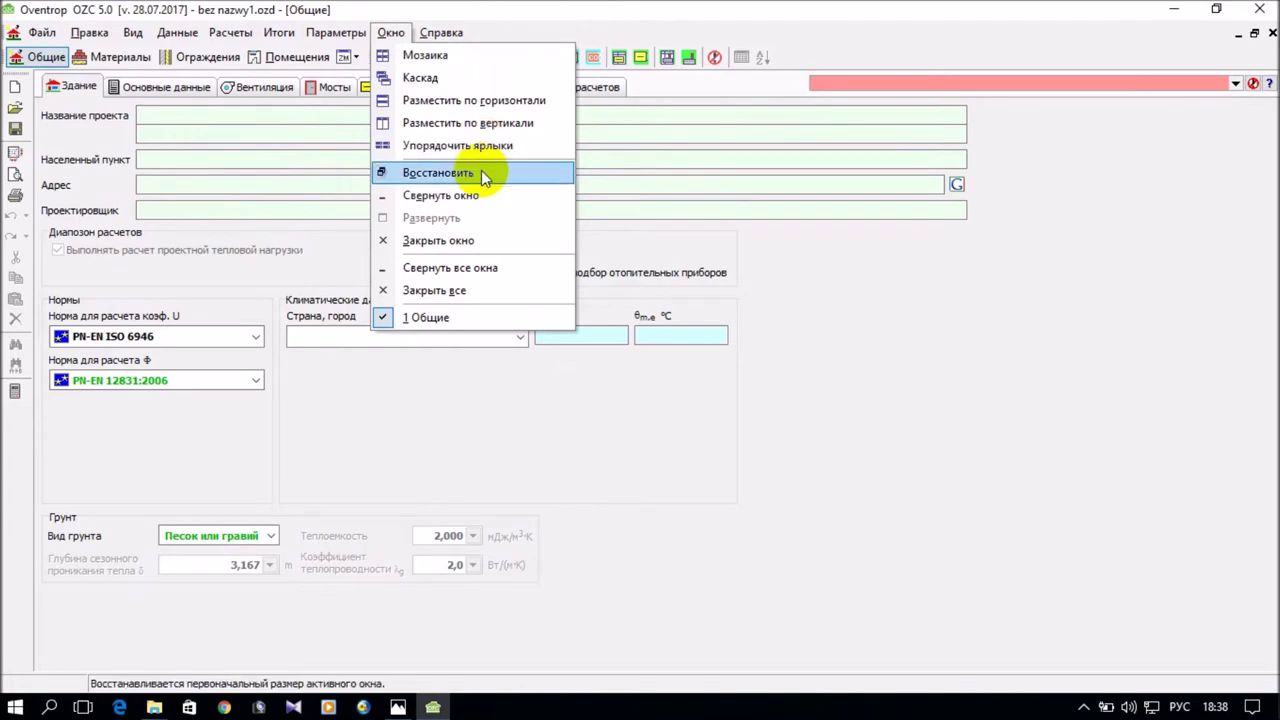
{"action": "mouse_move", "coordinate": [442, 38]}
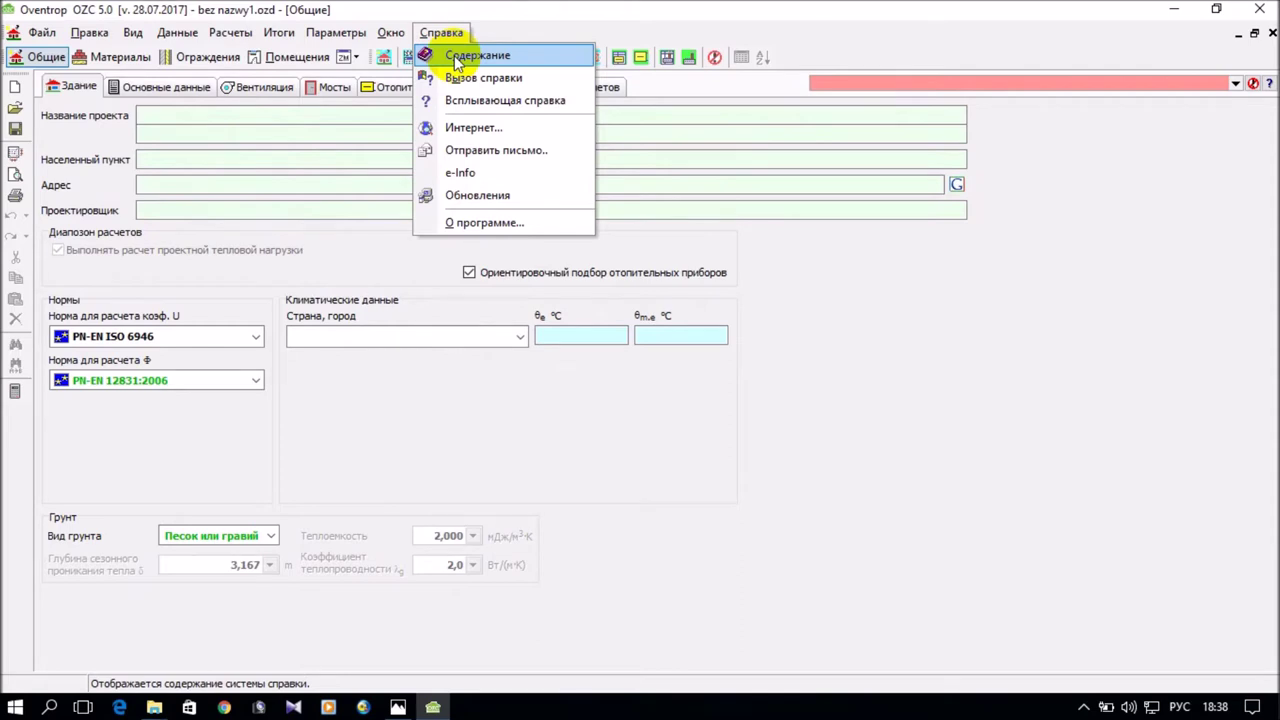
{"action": "left_click", "coordinate": [495, 223]}
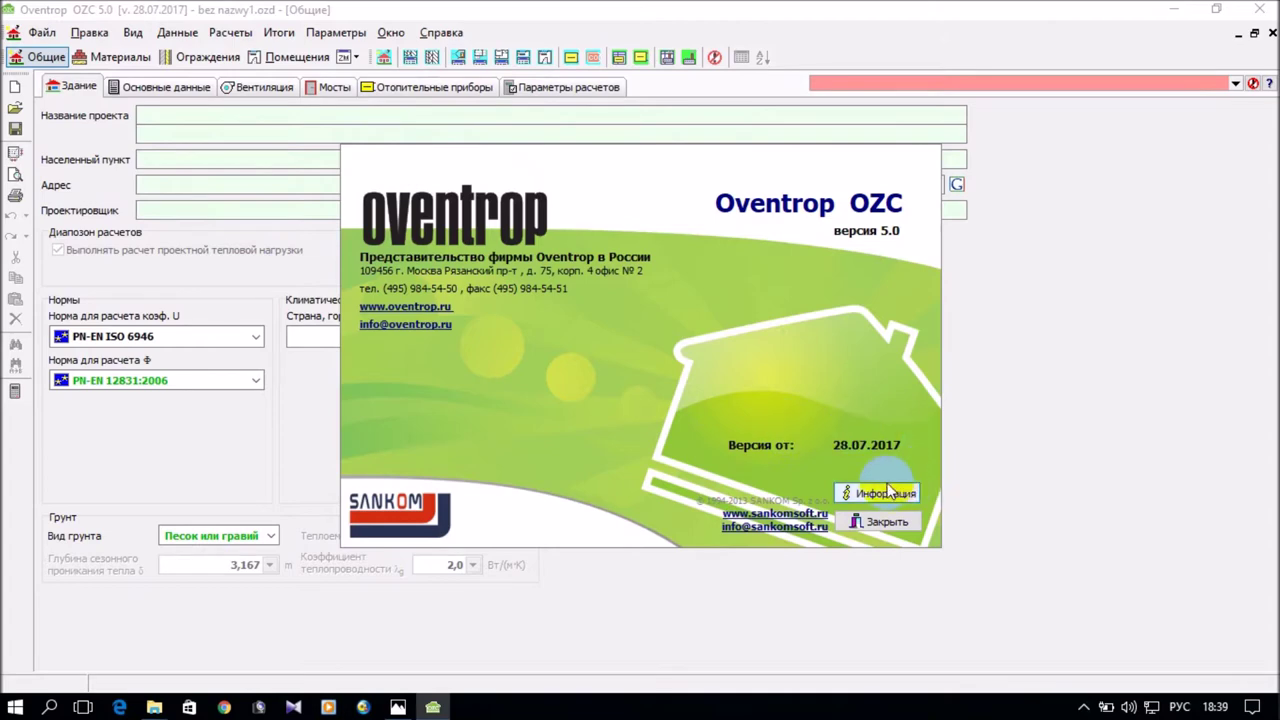
{"action": "left_click", "coordinate": [897, 526]}
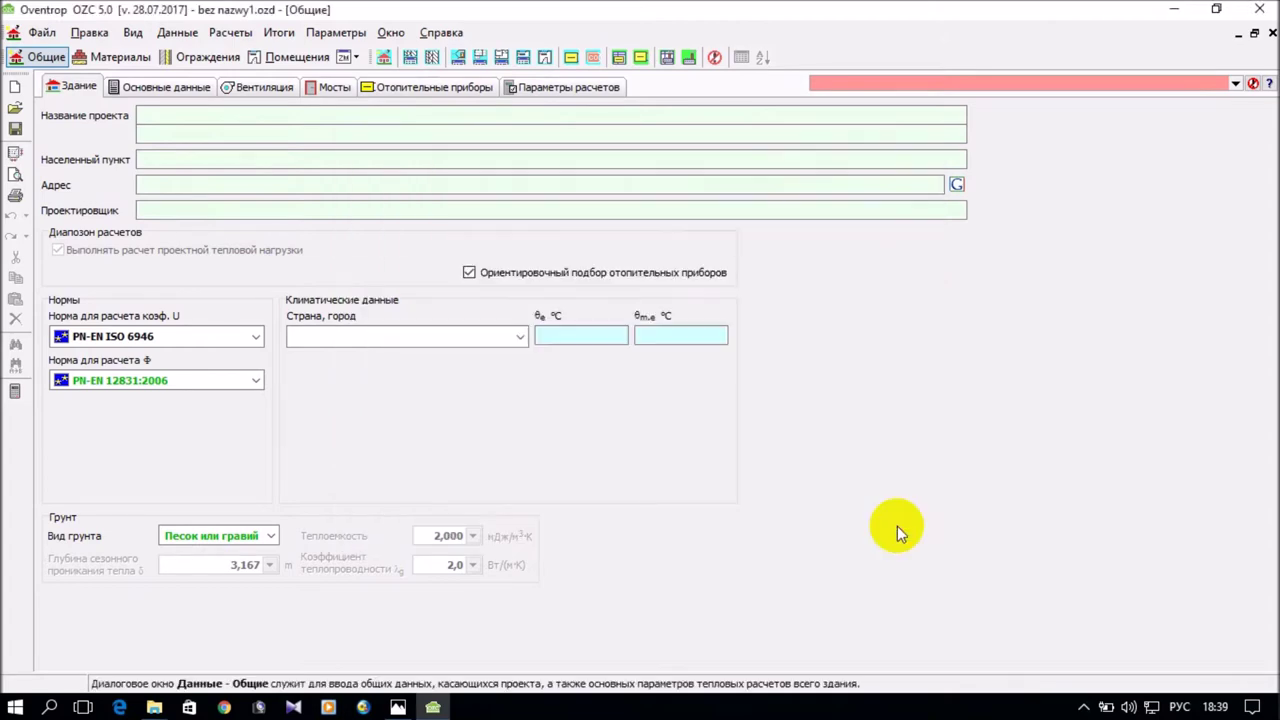
Open the Oventrop OZC 5.0 instruction manual from the installed Oventrop 5 program group and hide Acrobat Reader's side tools pane
{"action": "left_click", "coordinate": [14, 706]}
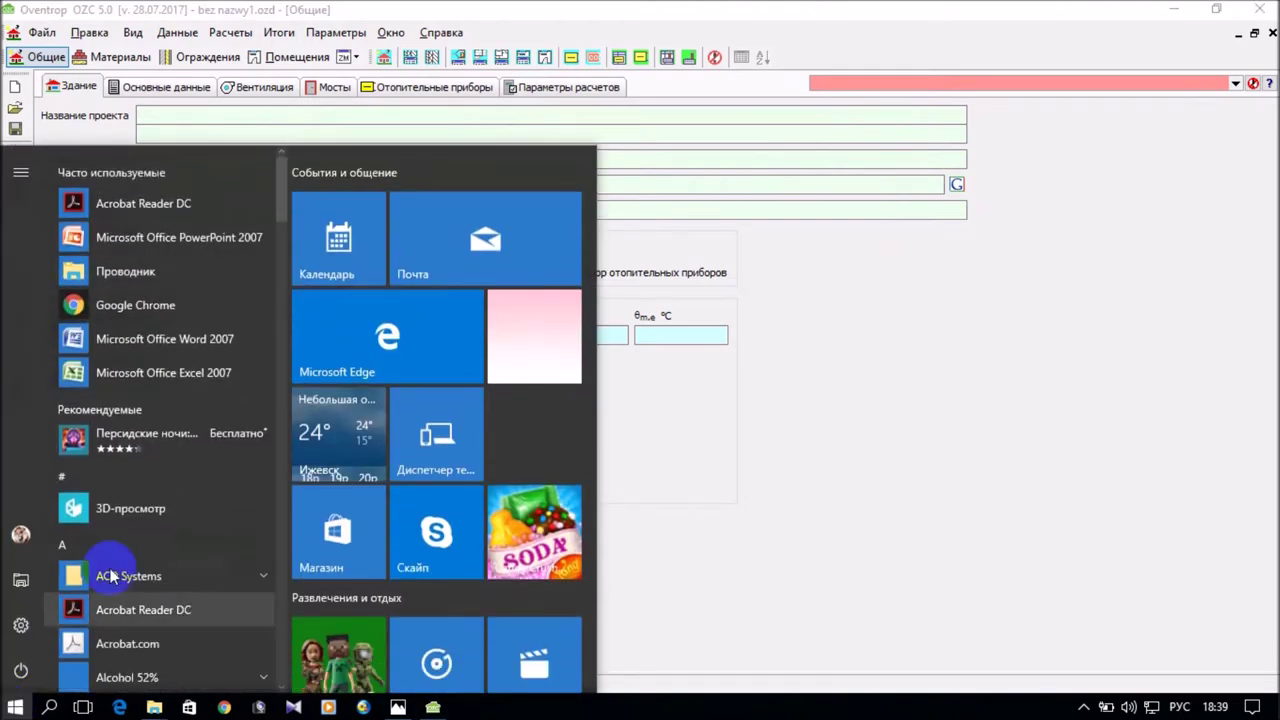
{"action": "scroll", "coordinate": [120, 416], "scroll_direction": "down", "scroll_amount": 6}
{"action": "scroll", "coordinate": [120, 420], "scroll_direction": "down", "scroll_amount": 5}
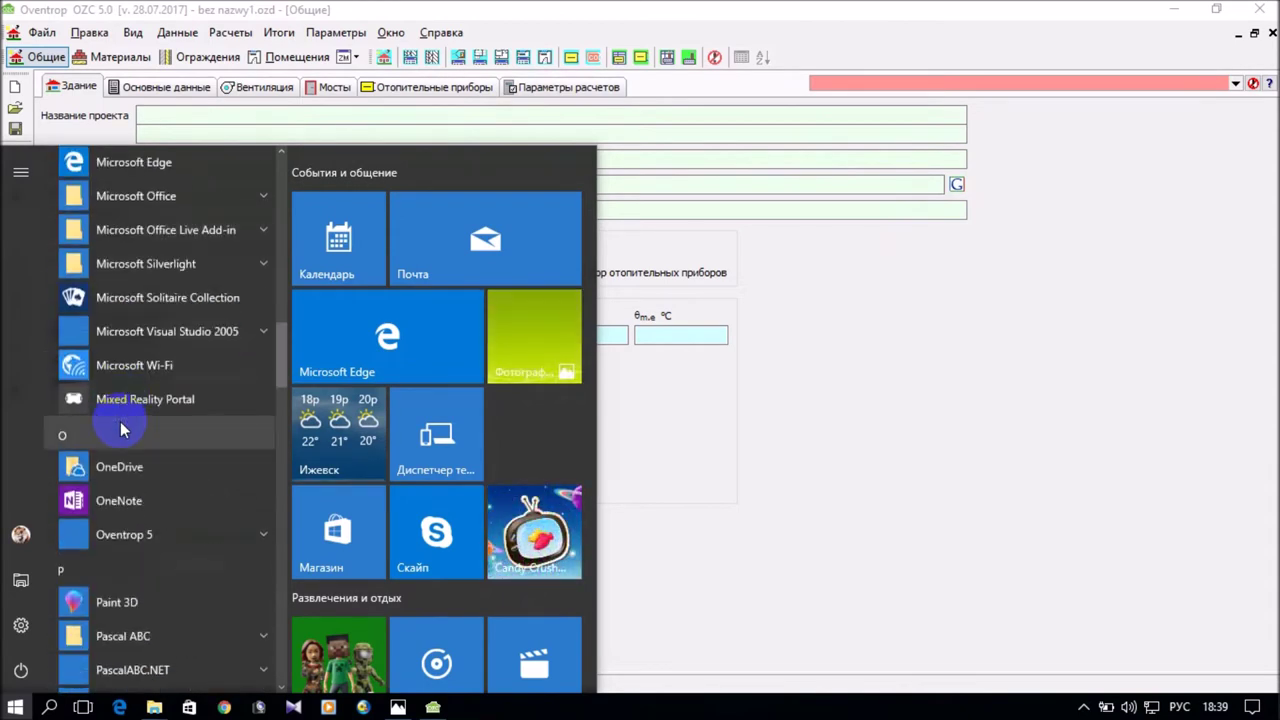
{"action": "scroll", "coordinate": [90, 425], "scroll_direction": "down", "scroll_amount": 2}
{"action": "left_click", "coordinate": [191, 468]}
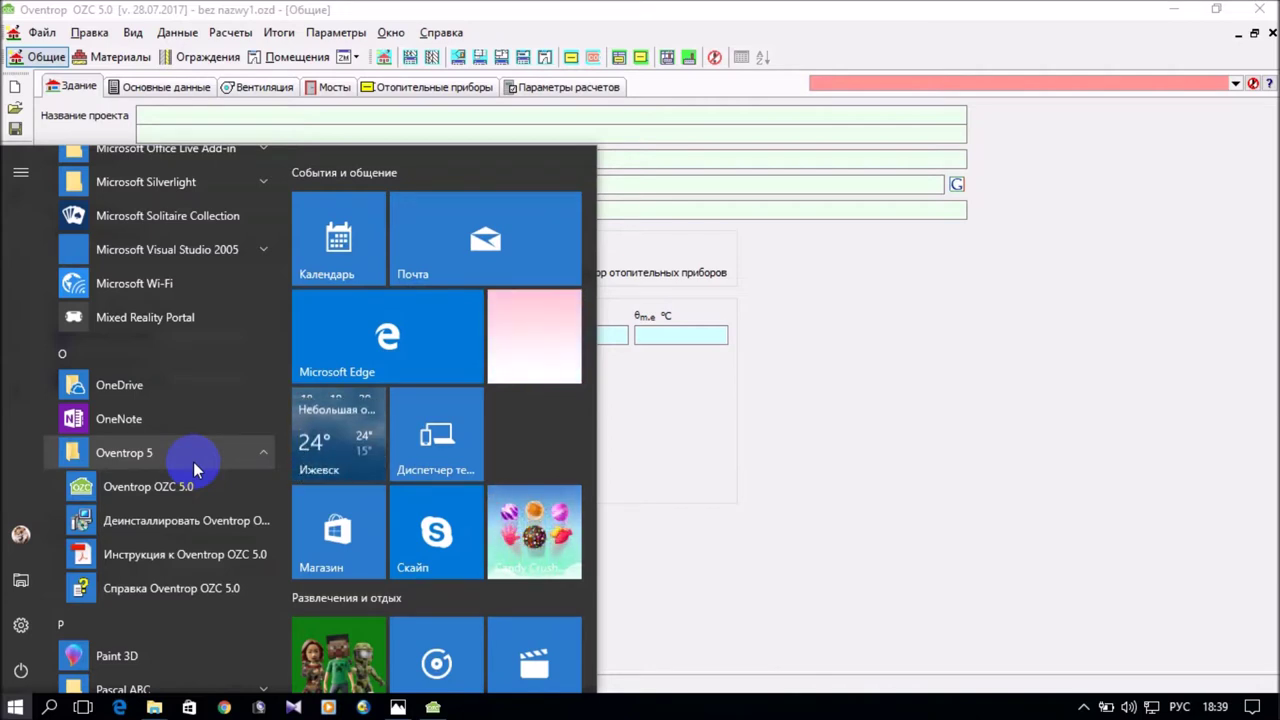
{"action": "left_click", "coordinate": [197, 556]}
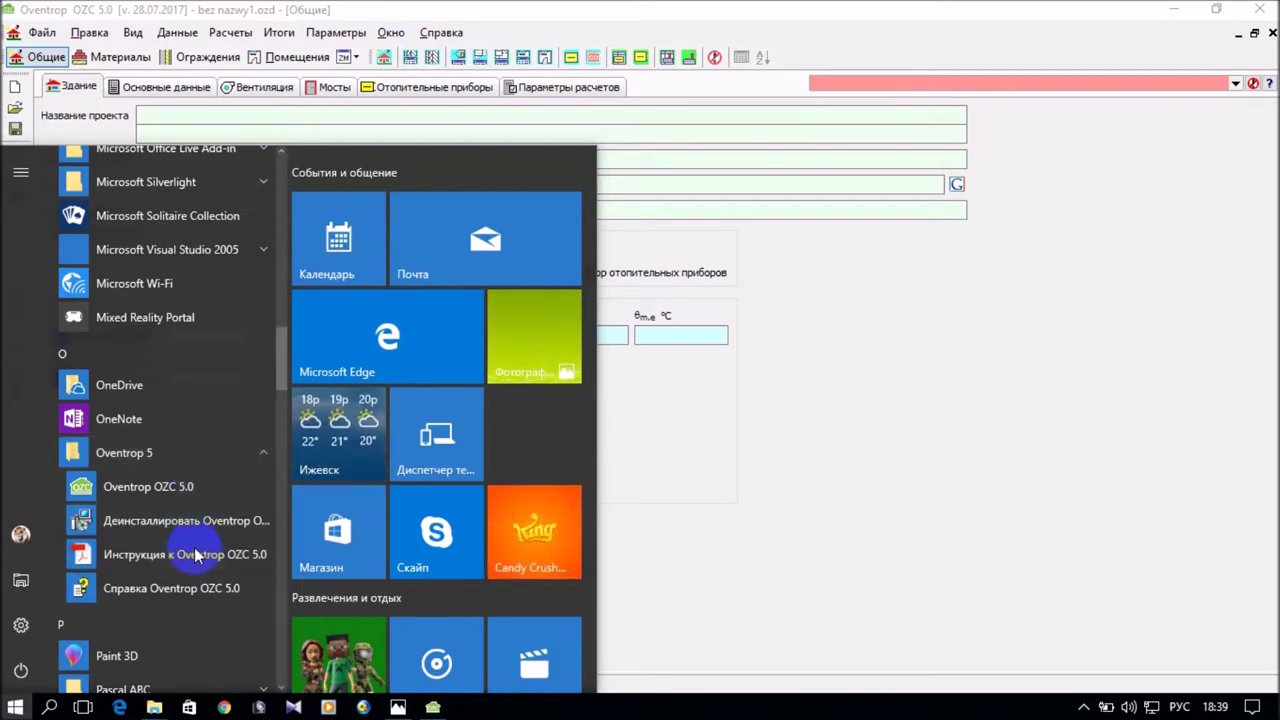
{"action": "left_click", "coordinate": [398, 15]}
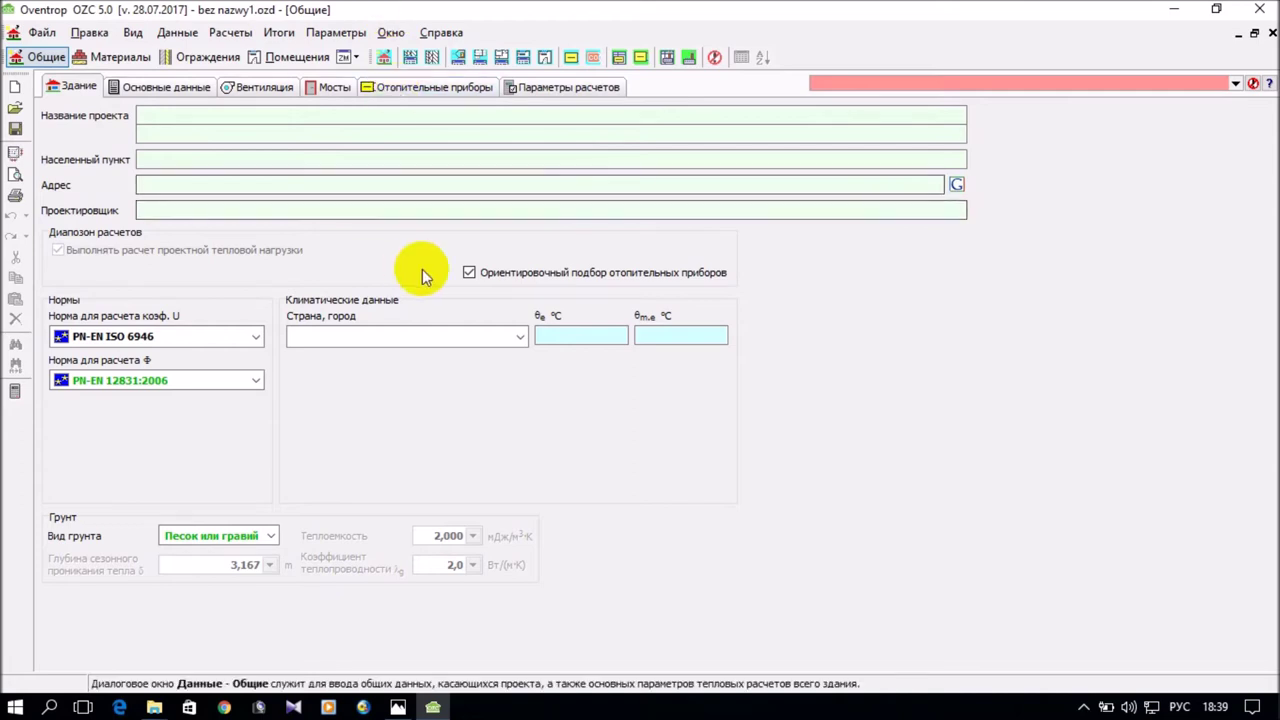
{"action": "key", "text": "F1"}
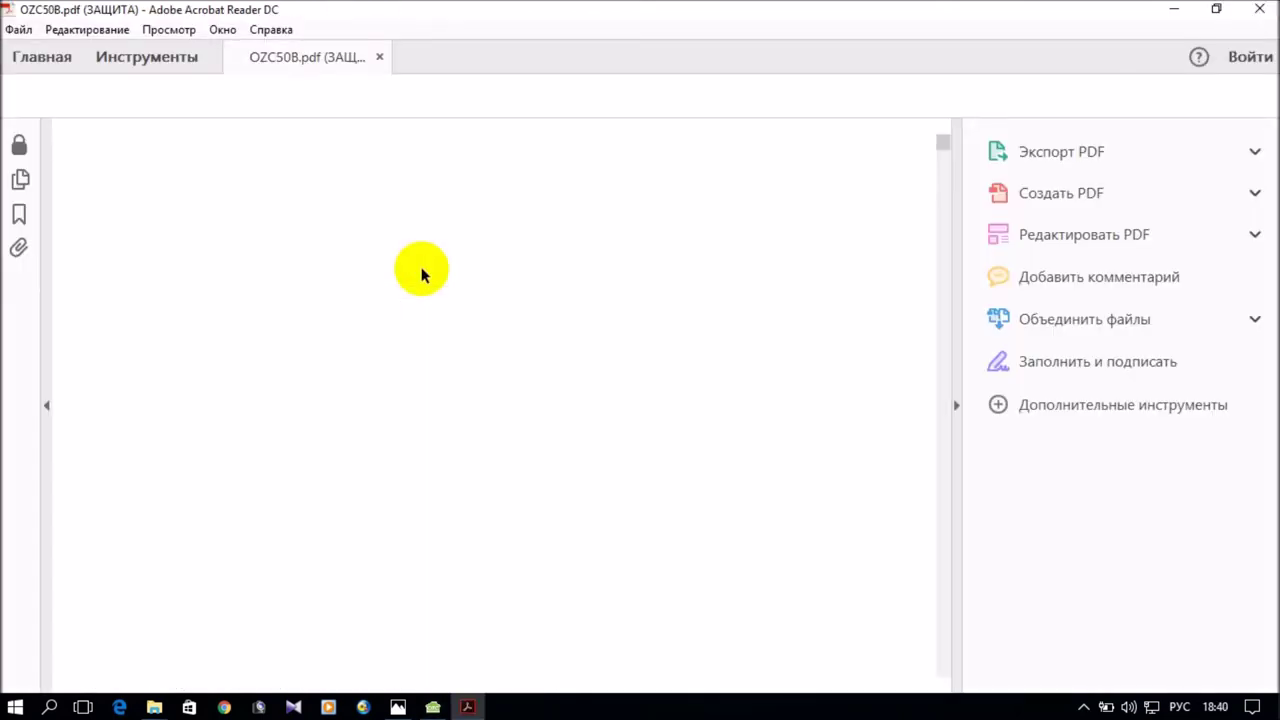
{"action": "left_click", "coordinate": [956, 408]}
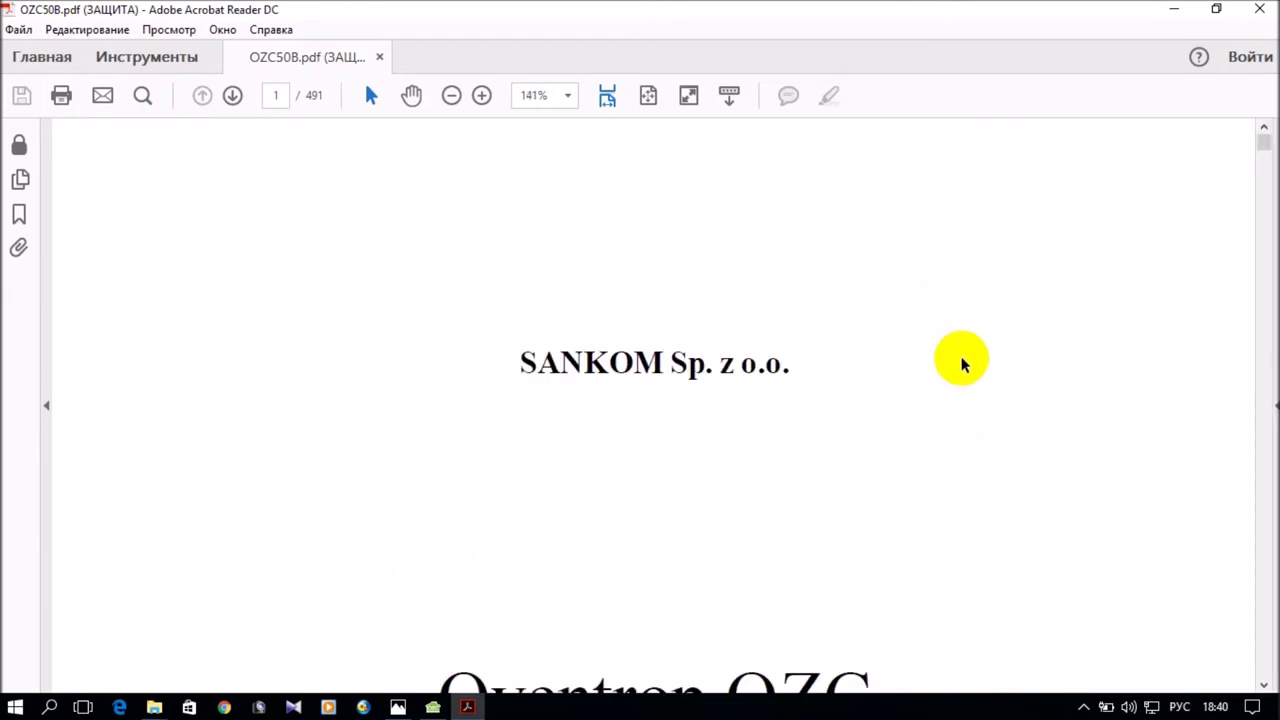
Look through the OZC 5.0 manual's title and copyright pages and examine the first sections of its table of contents
{"action": "scroll", "coordinate": [960, 365], "scroll_direction": "down", "scroll_amount": 5}
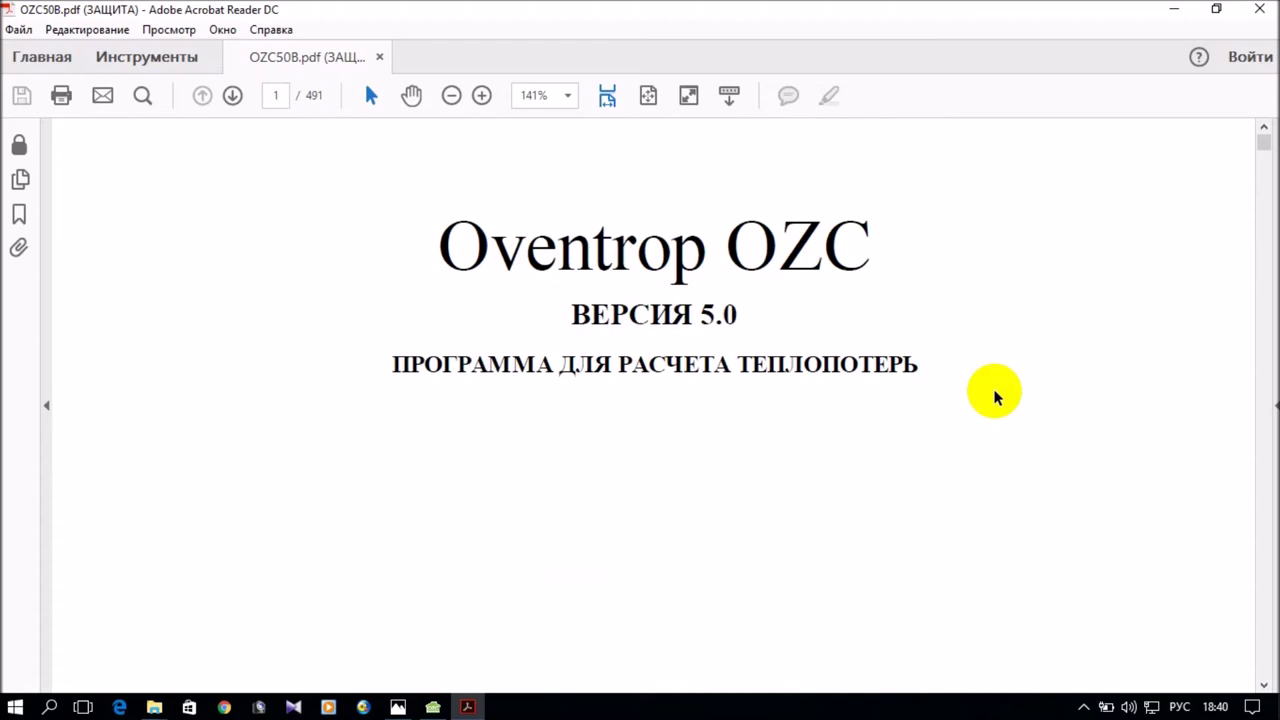
{"action": "scroll", "coordinate": [995, 397], "scroll_direction": "down", "scroll_amount": 10}
{"action": "scroll", "coordinate": [990, 388], "scroll_direction": "down", "scroll_amount": 8}
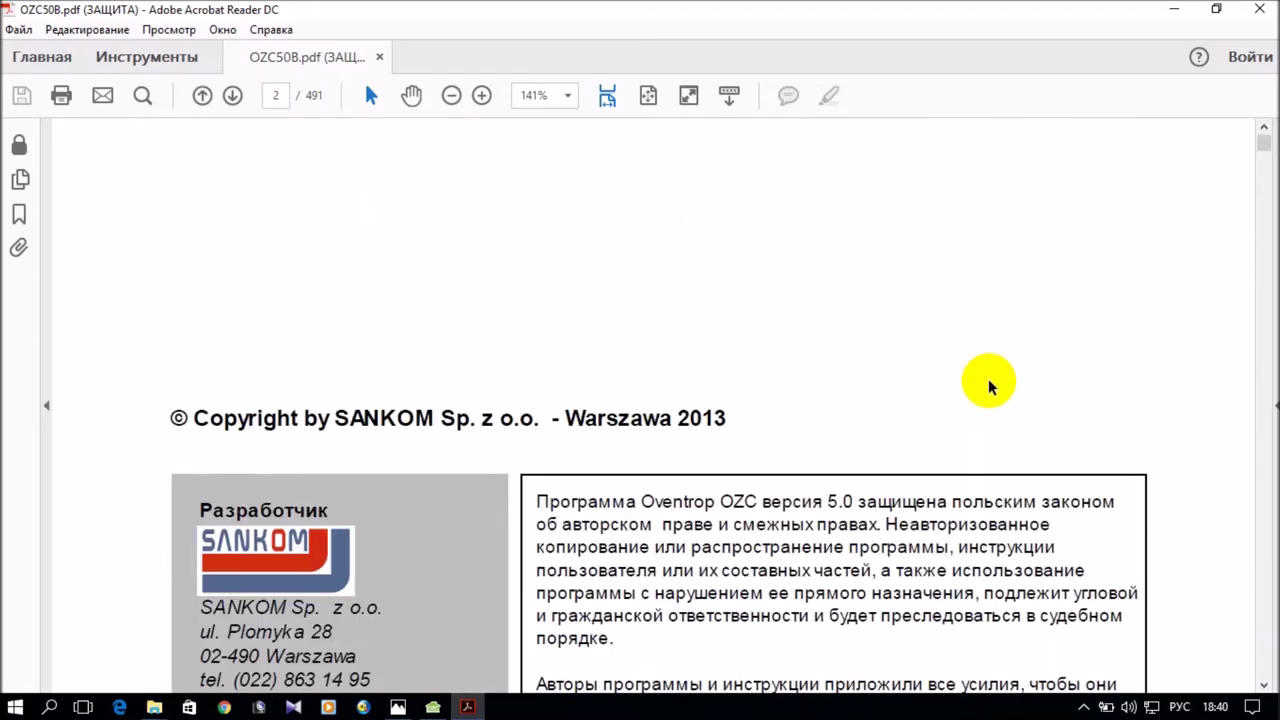
{"action": "scroll", "coordinate": [990, 387], "scroll_direction": "down", "scroll_amount": 9}
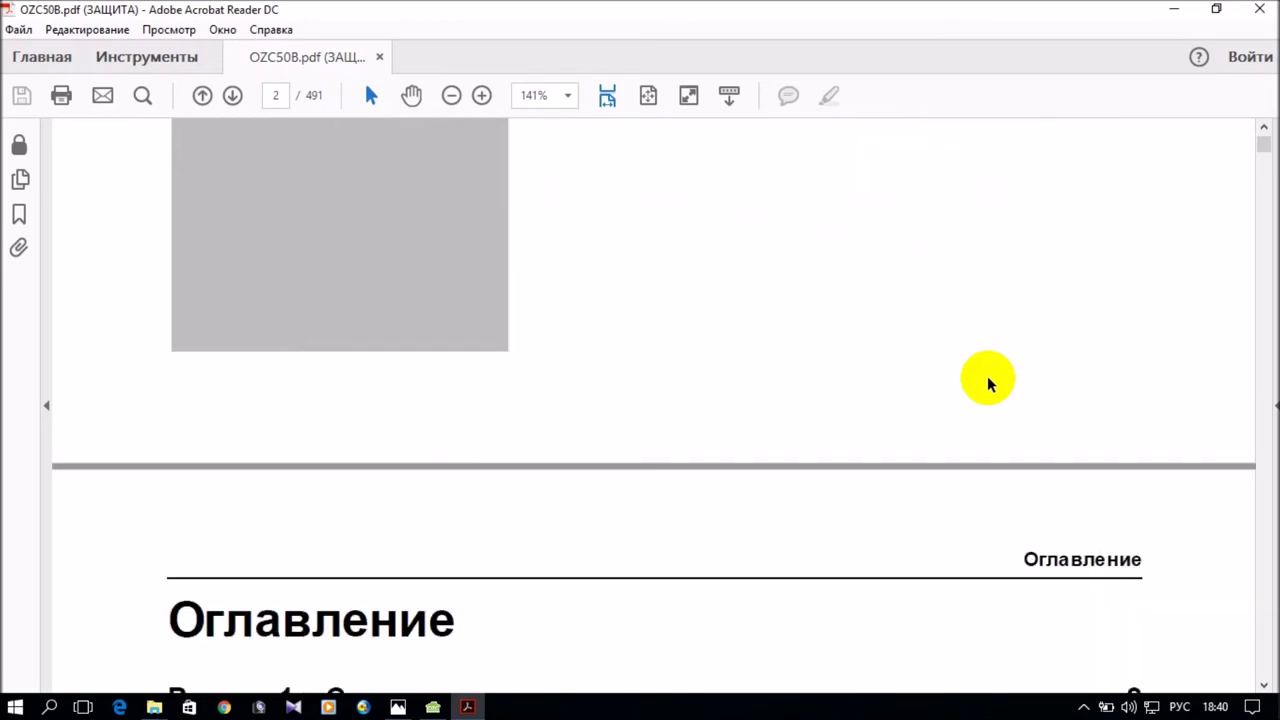
{"action": "scroll", "coordinate": [988, 384], "scroll_direction": "down", "scroll_amount": 12}
{"action": "scroll", "coordinate": [988, 386], "scroll_direction": "up", "scroll_amount": 4}
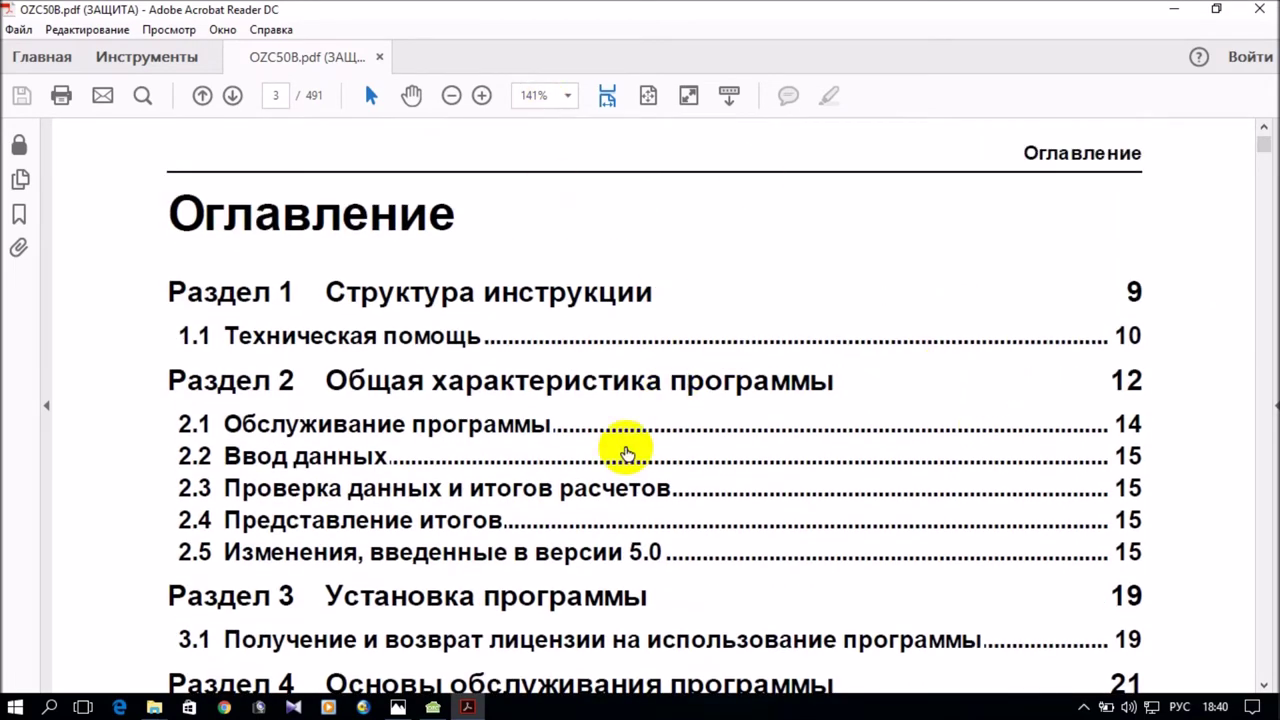
Switch to Photos to examine the house's two floor plans, compass orientation and vertical section, and return to the Oventrop OZC project
{"action": "left_click", "coordinate": [433, 707]}
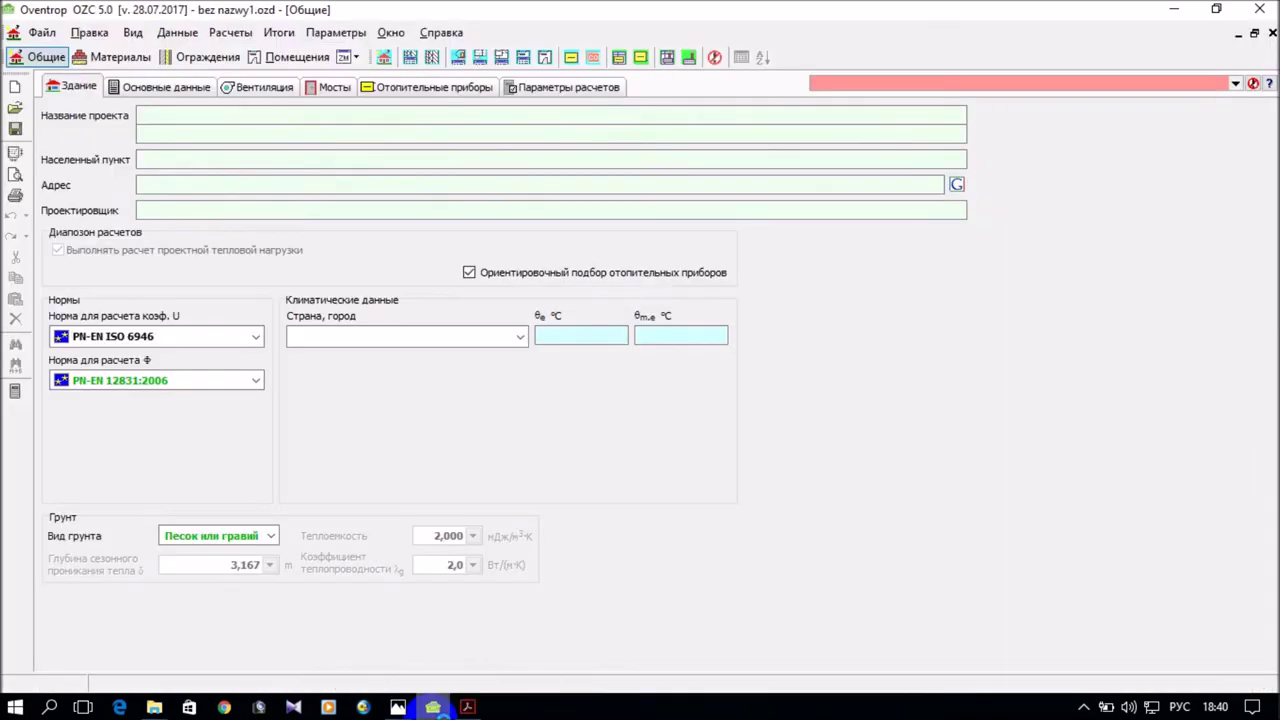
{"action": "left_click", "coordinate": [398, 707]}
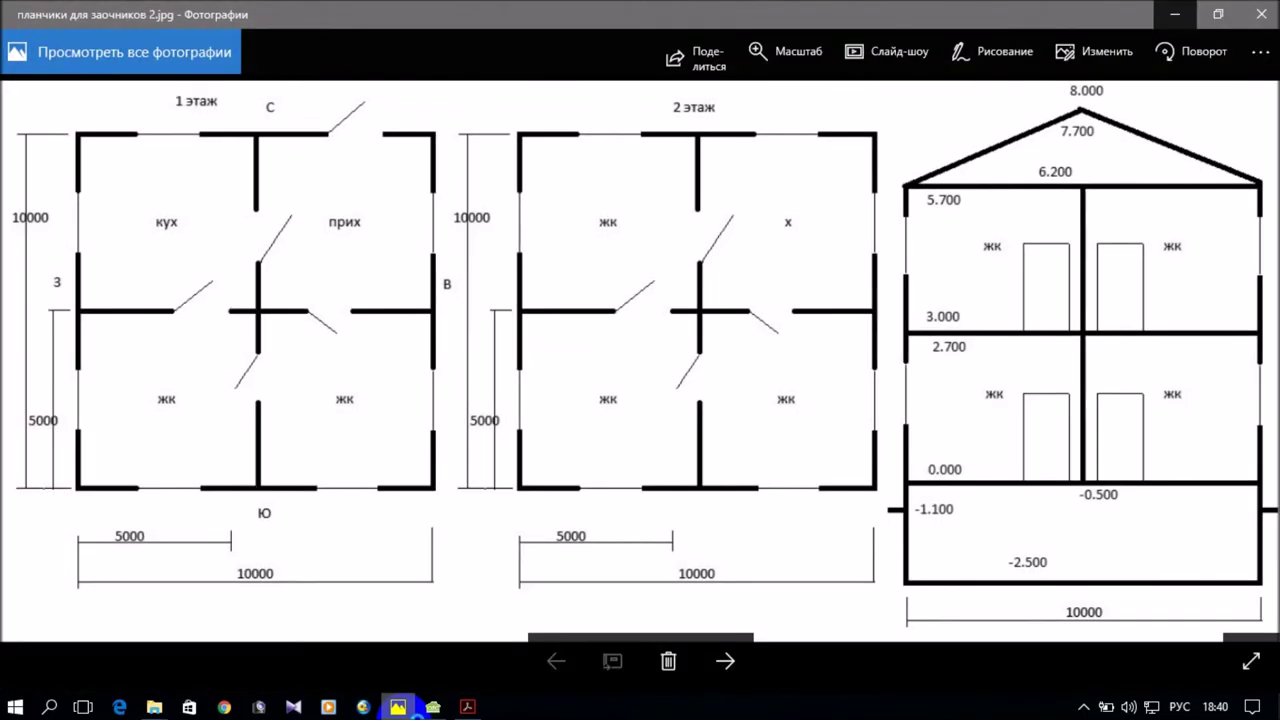
{"action": "left_click_drag", "start_coordinate": [372, 312], "coordinate": [428, 313]}
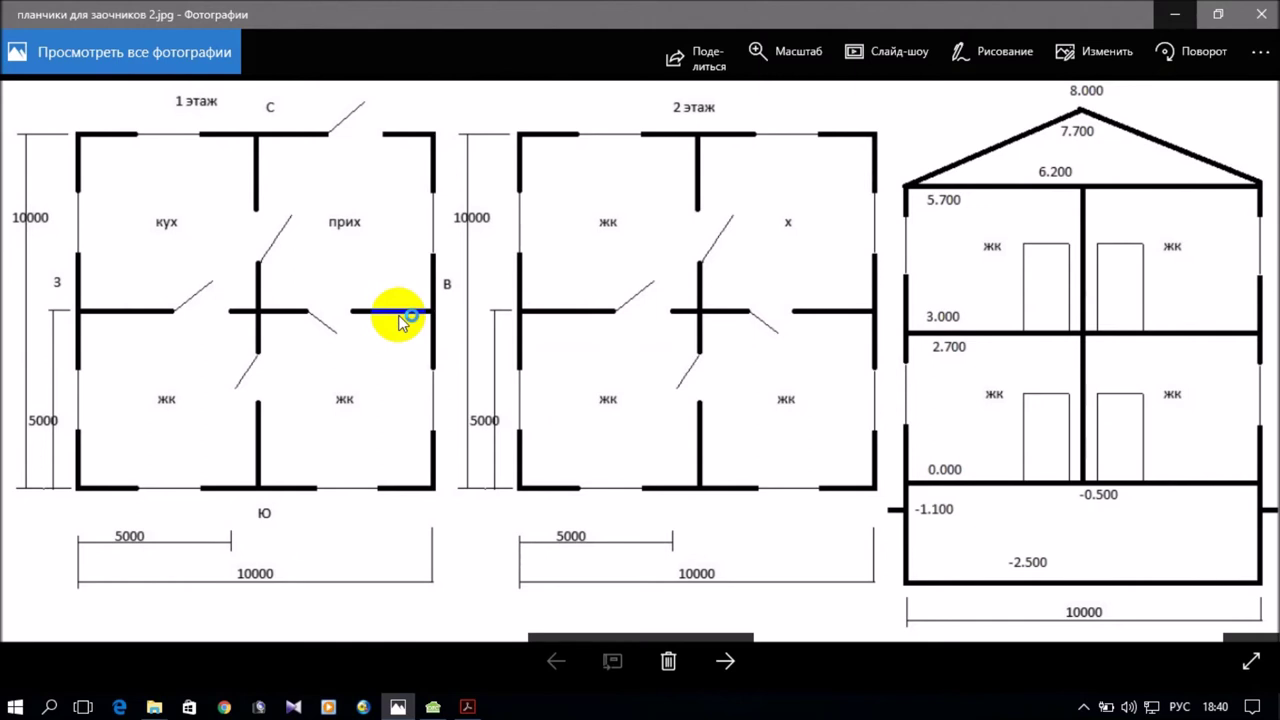
{"action": "left_click_drag", "start_coordinate": [399, 316], "coordinate": [419, 321]}
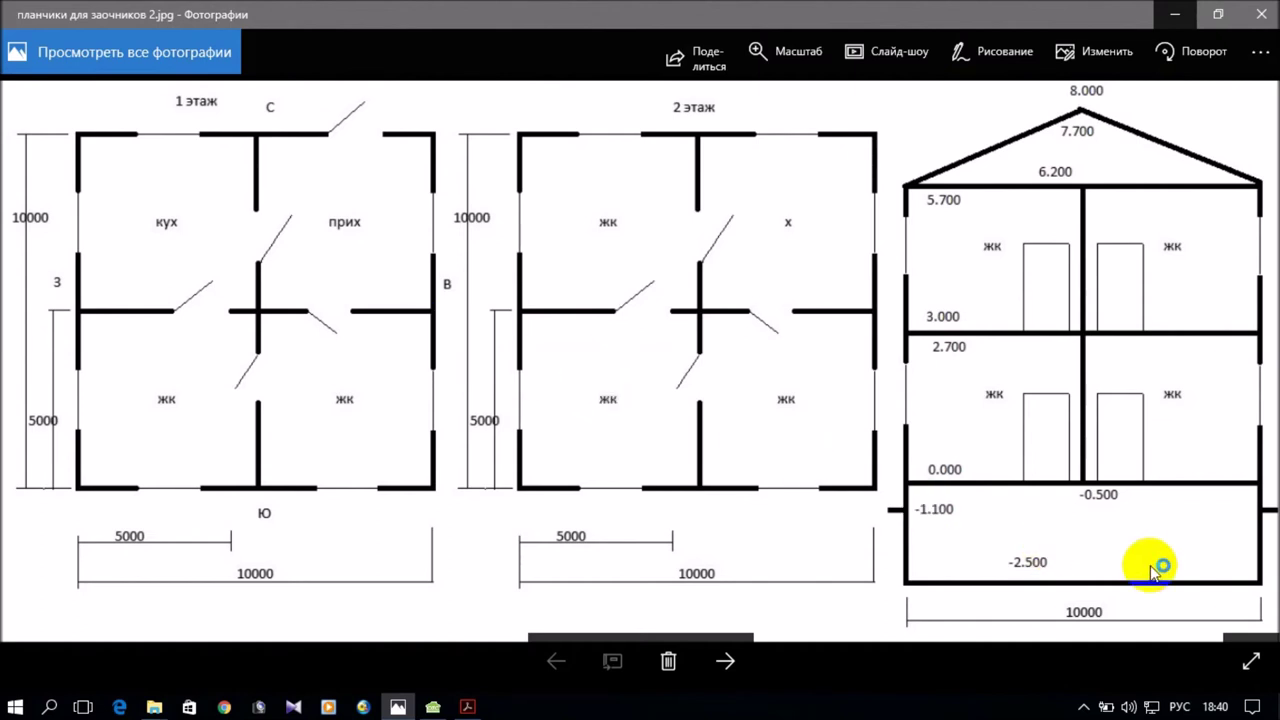
{"action": "left_click_drag", "start_coordinate": [242, 133], "coordinate": [260, 118]}
{"action": "left_click_drag", "start_coordinate": [84, 234], "coordinate": [78, 244]}
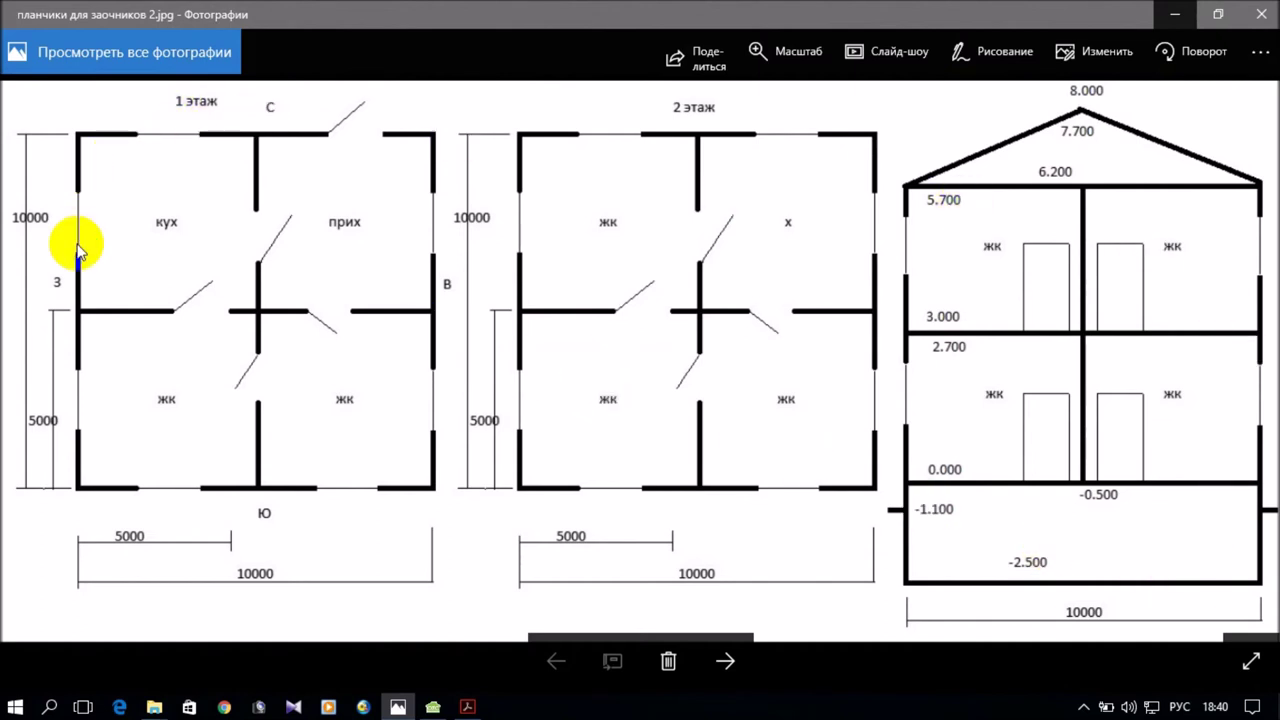
{"action": "left_click_drag", "start_coordinate": [519, 152], "coordinate": [519, 182]}
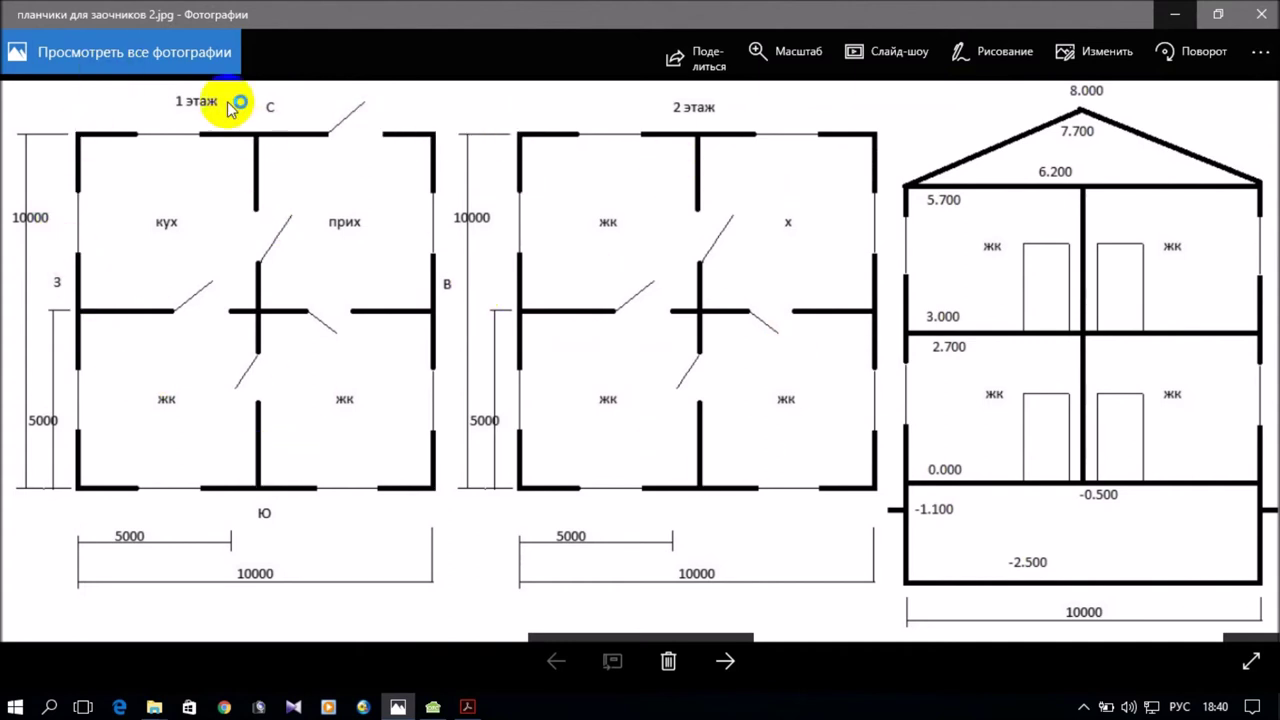
{"action": "left_click_drag", "start_coordinate": [258, 133], "coordinate": [270, 112]}
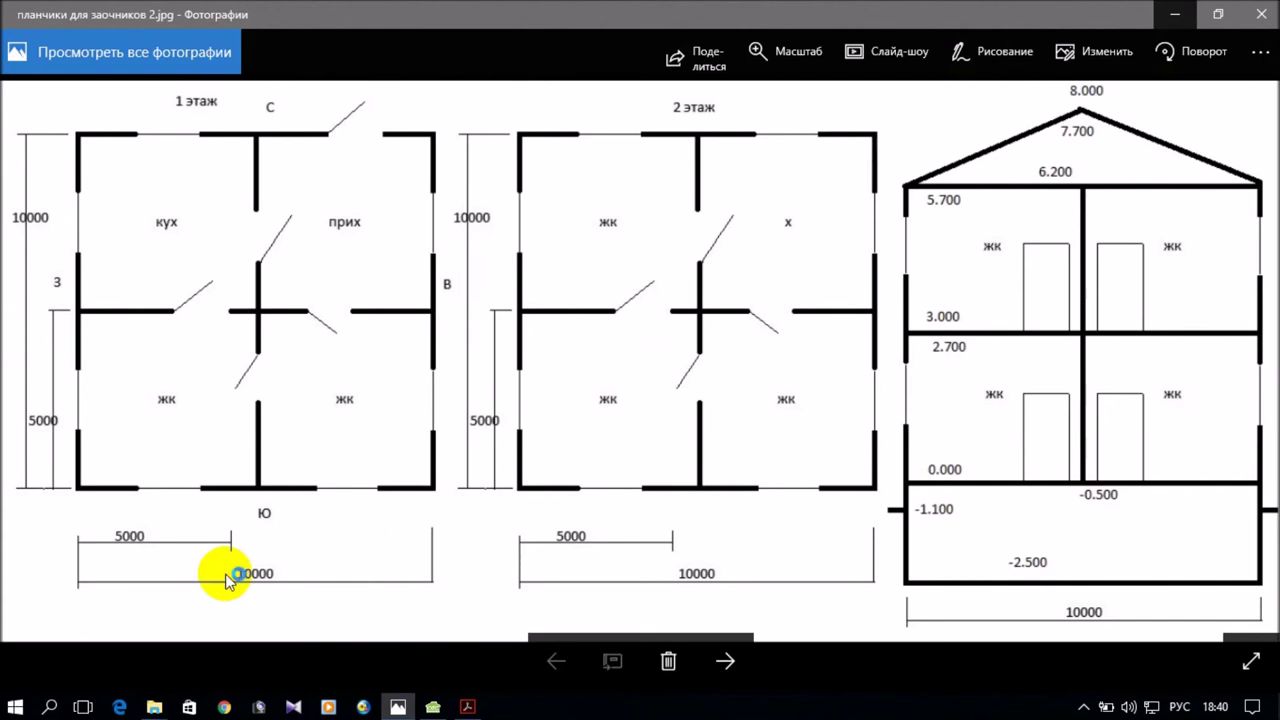
{"action": "left_click_drag", "start_coordinate": [418, 487], "coordinate": [432, 471]}
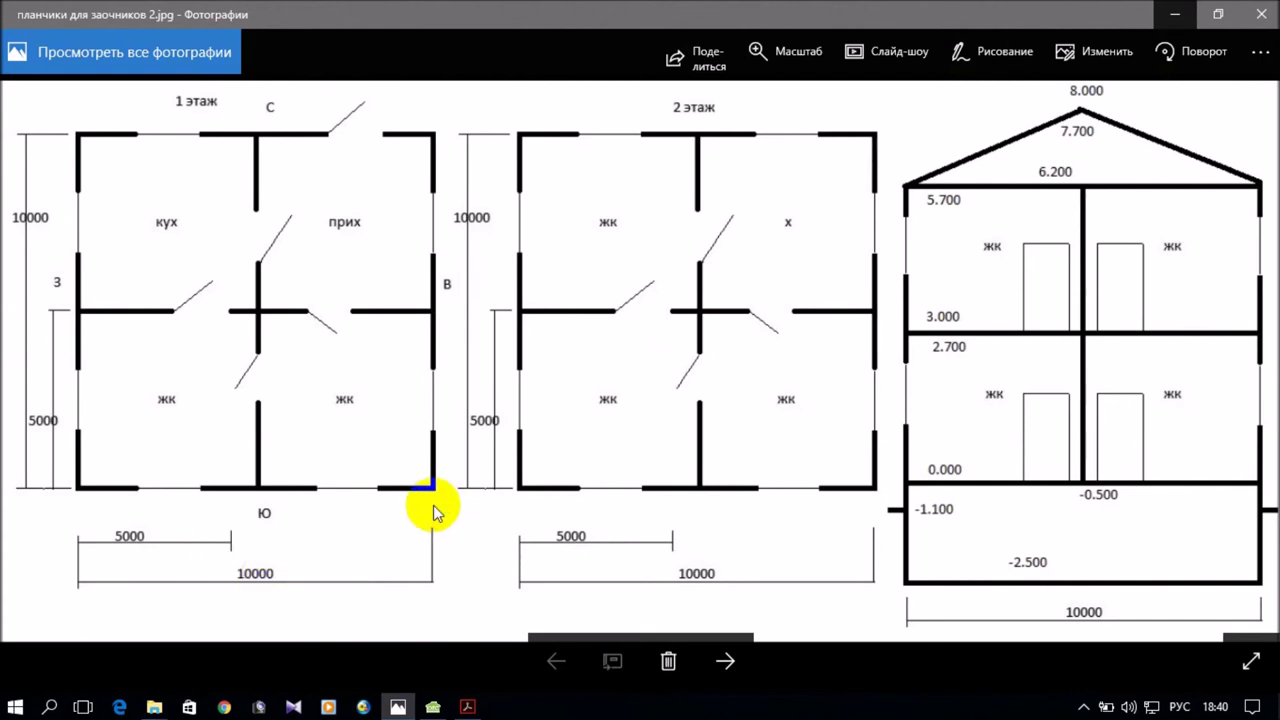
{"action": "left_click_drag", "start_coordinate": [135, 132], "coordinate": [80, 133]}
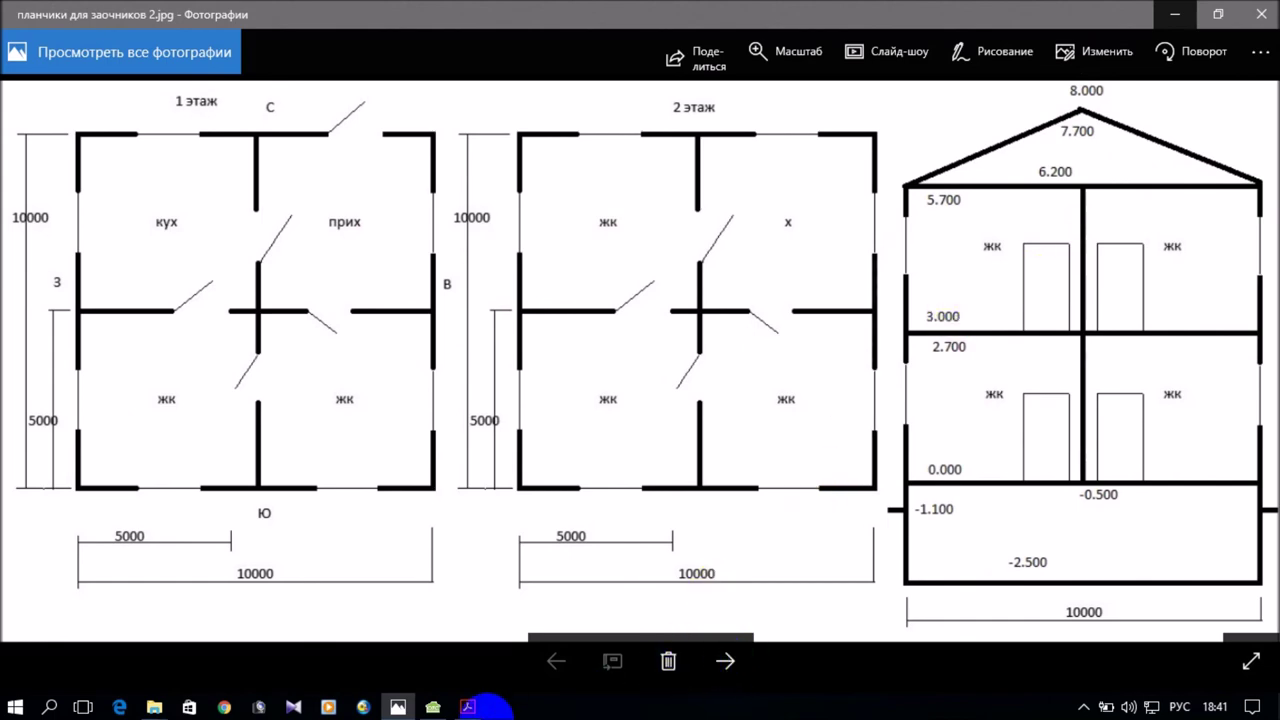
{"action": "left_click", "coordinate": [432, 700]}
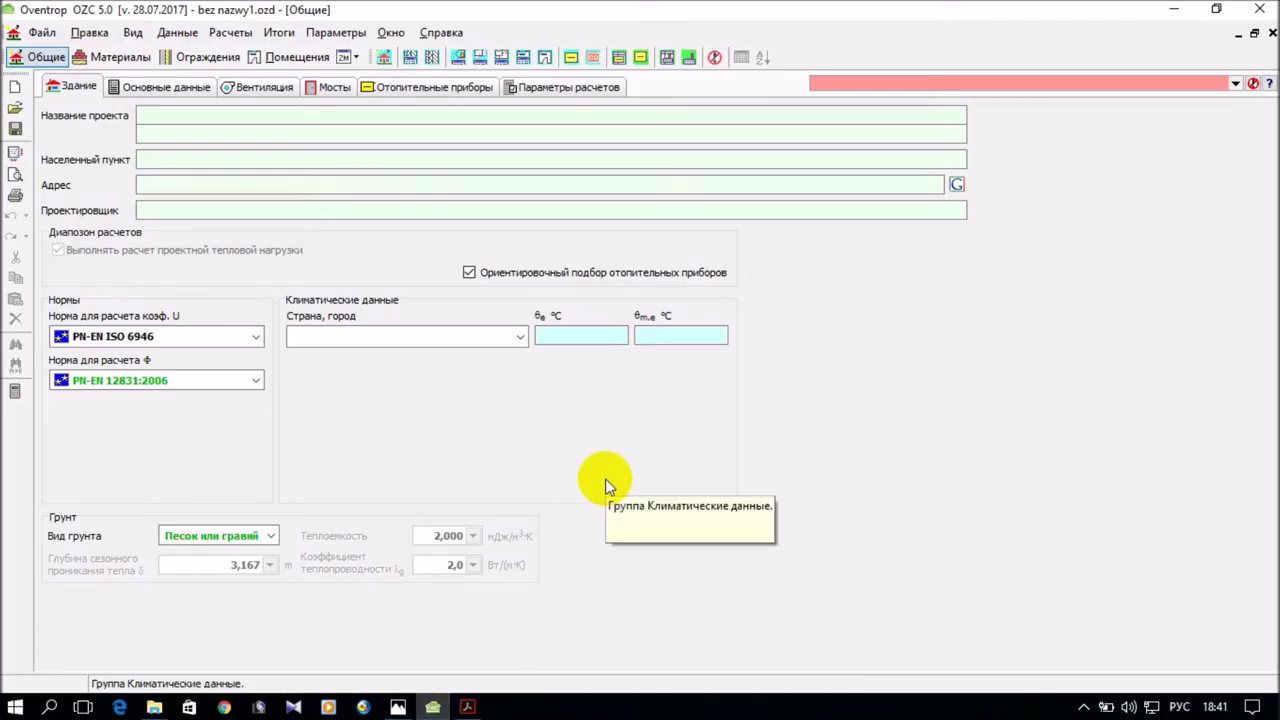